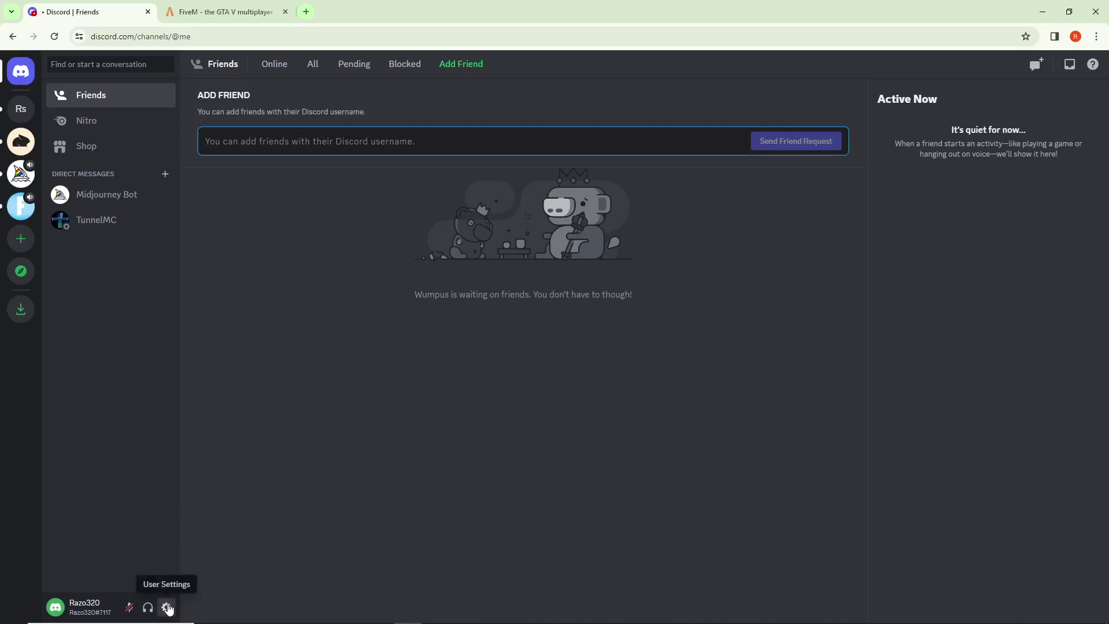
# - Open User Settings, look at Authorized Apps and My Account, then go to Connections
pyautogui.click(167, 608)
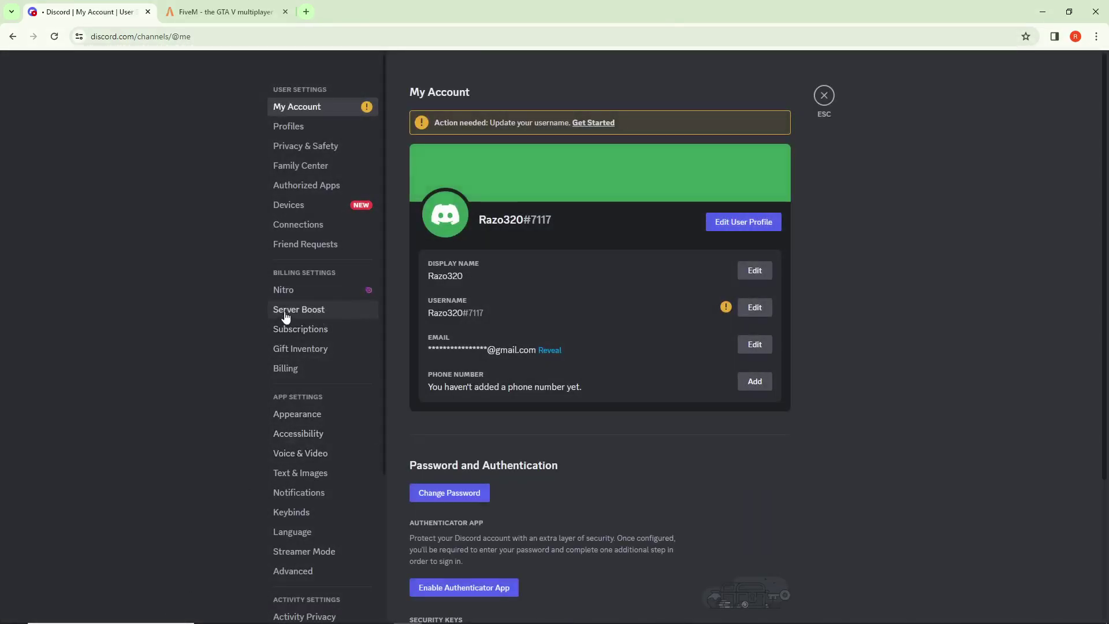
pyautogui.scroll(-3, 303, 278)
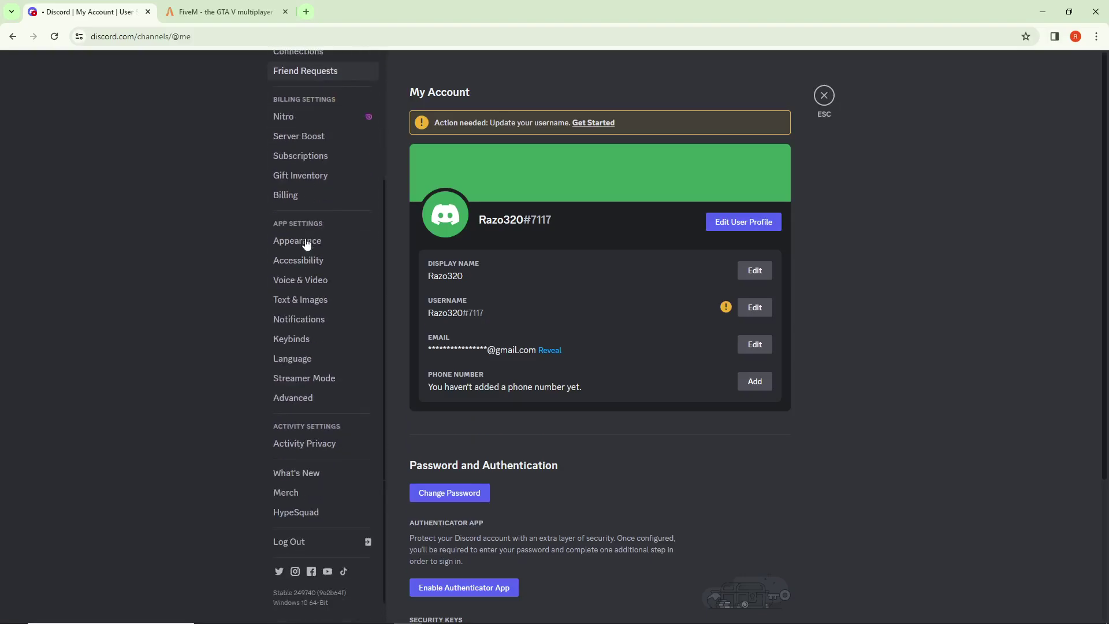
pyautogui.scroll(3, 319, 217)
pyautogui.click(319, 184)
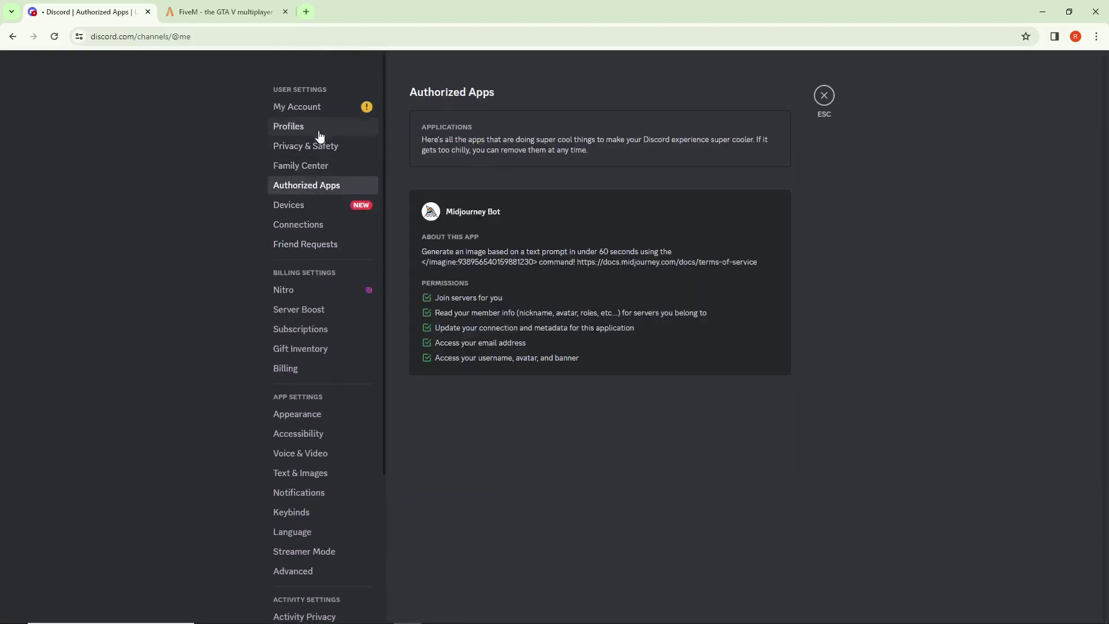
pyautogui.click(305, 109)
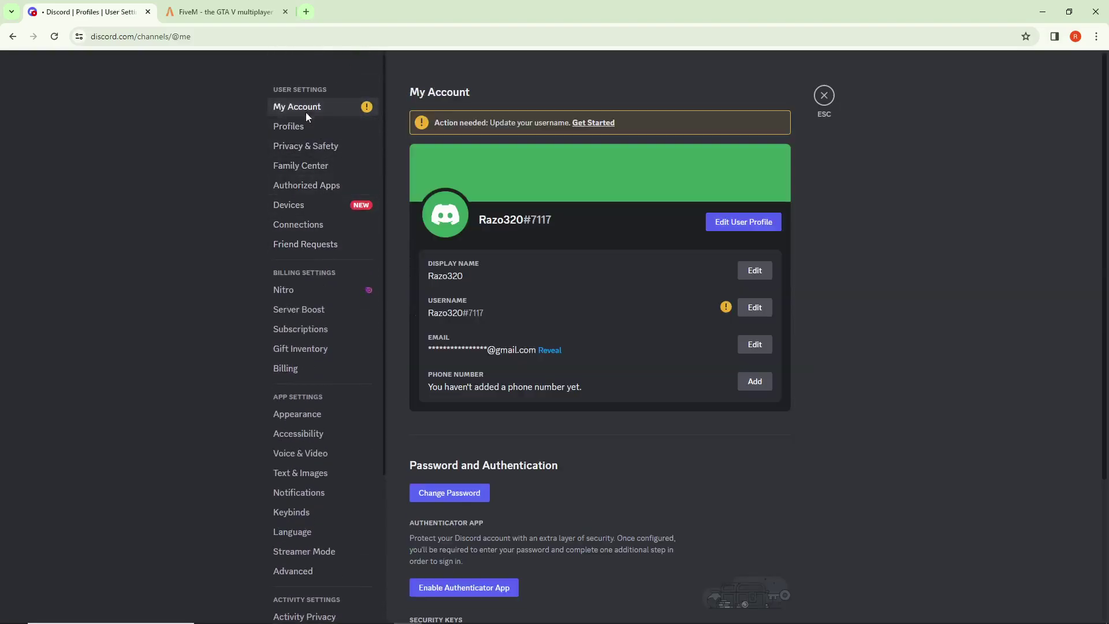
pyautogui.click(304, 227)
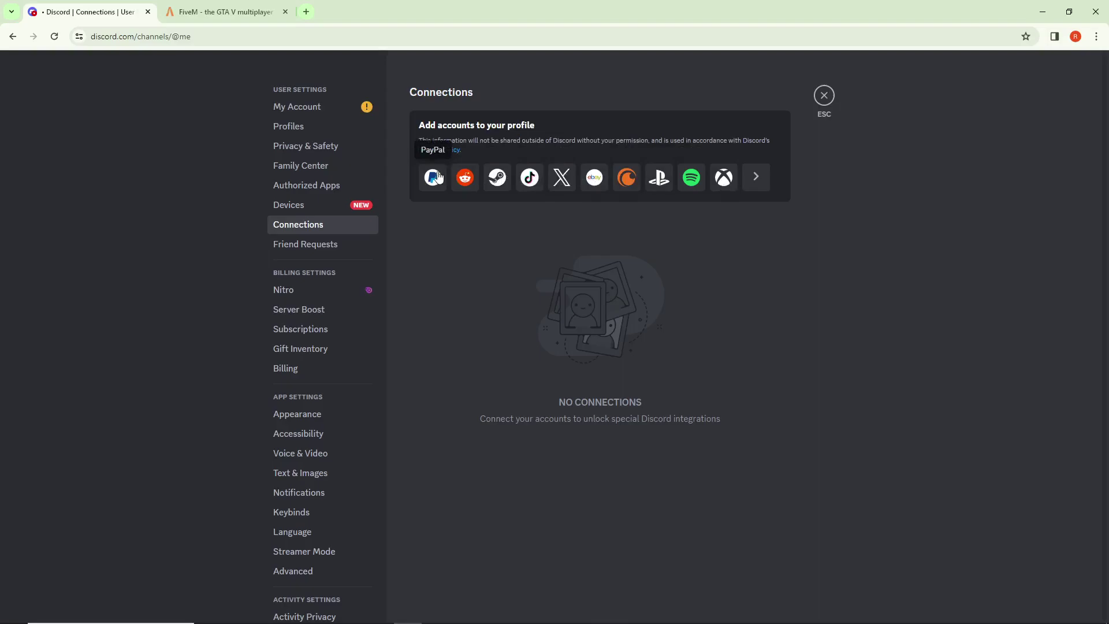
# - Browse Discord's full Add Connection service list twice, then switch to the FiveM website tab
pyautogui.click(750, 177)
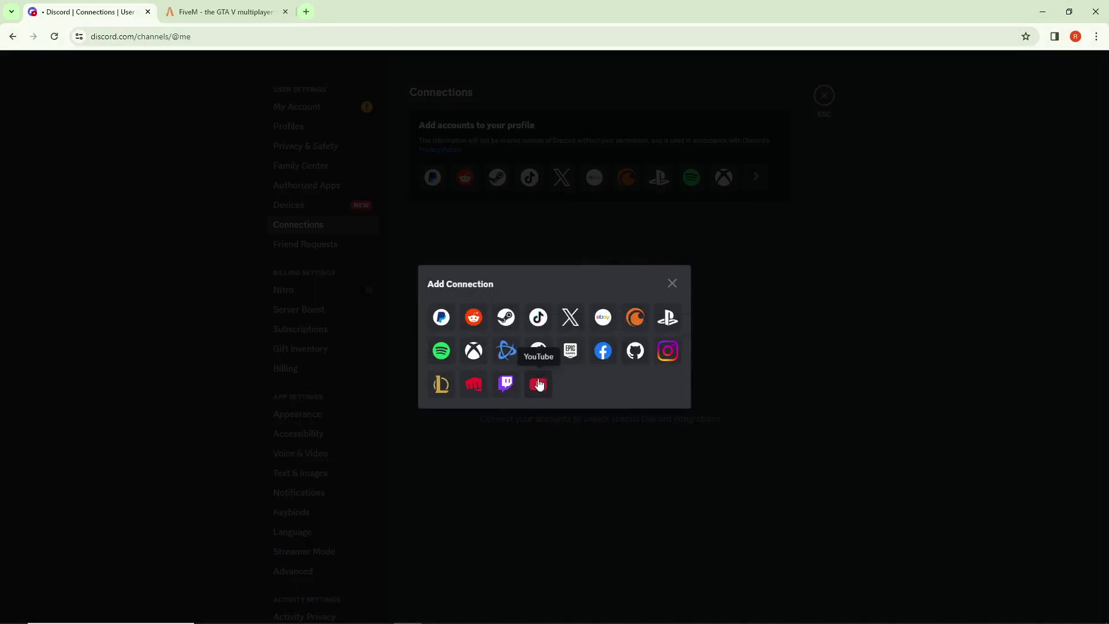
pyautogui.click(671, 282)
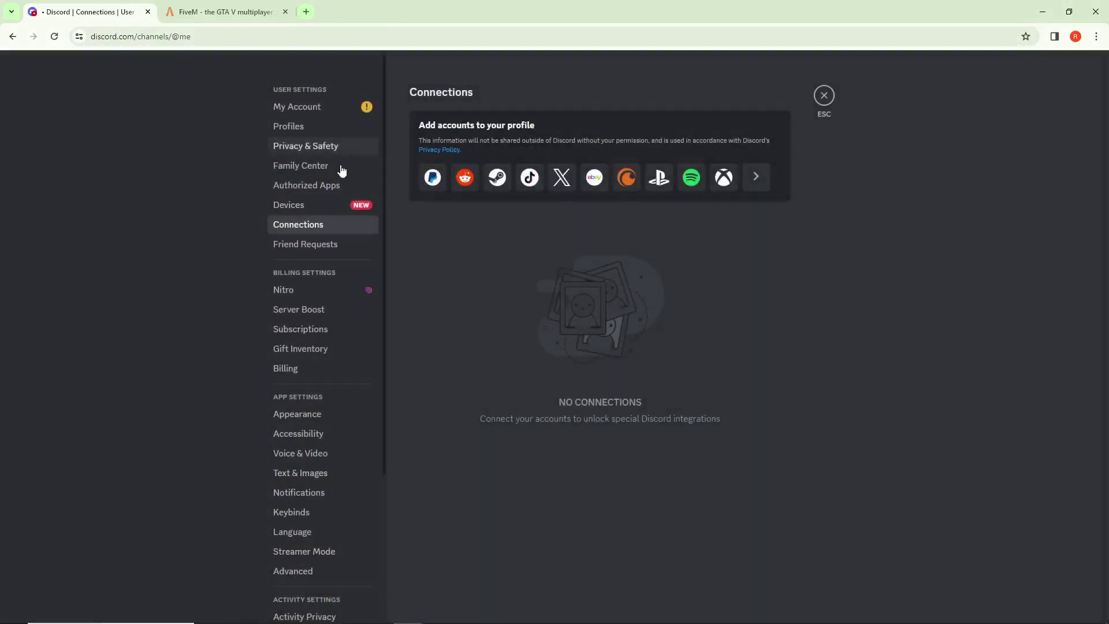
pyautogui.scroll(-1, 341, 170)
pyautogui.scroll(-2, 320, 220)
pyautogui.scroll(-1, 322, 210)
pyautogui.scroll(-1, 321, 212)
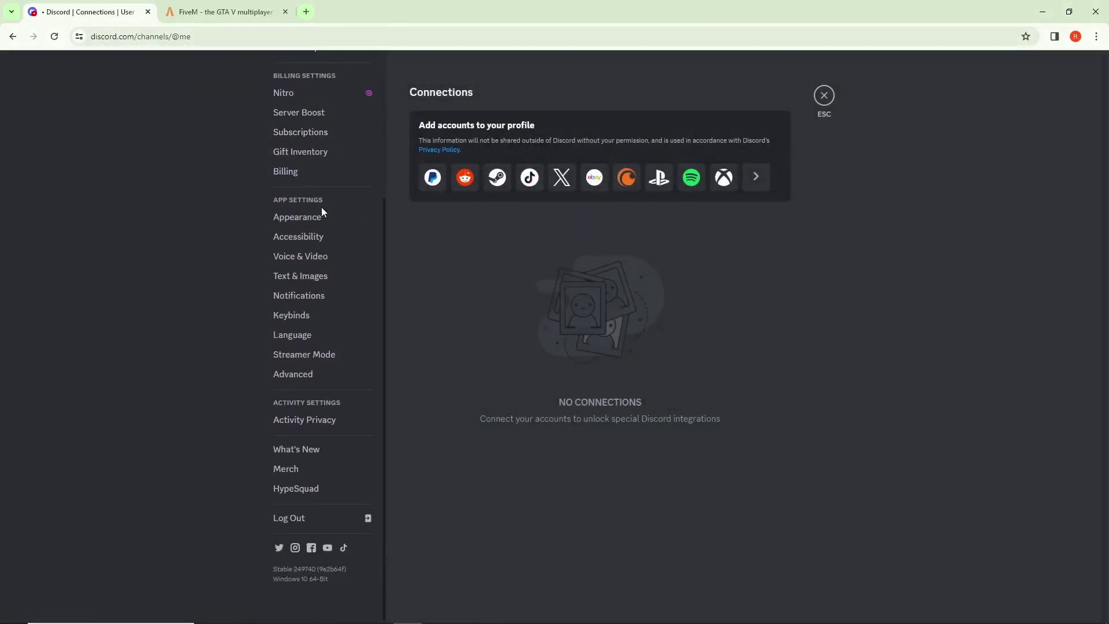
pyautogui.scroll(3, 325, 234)
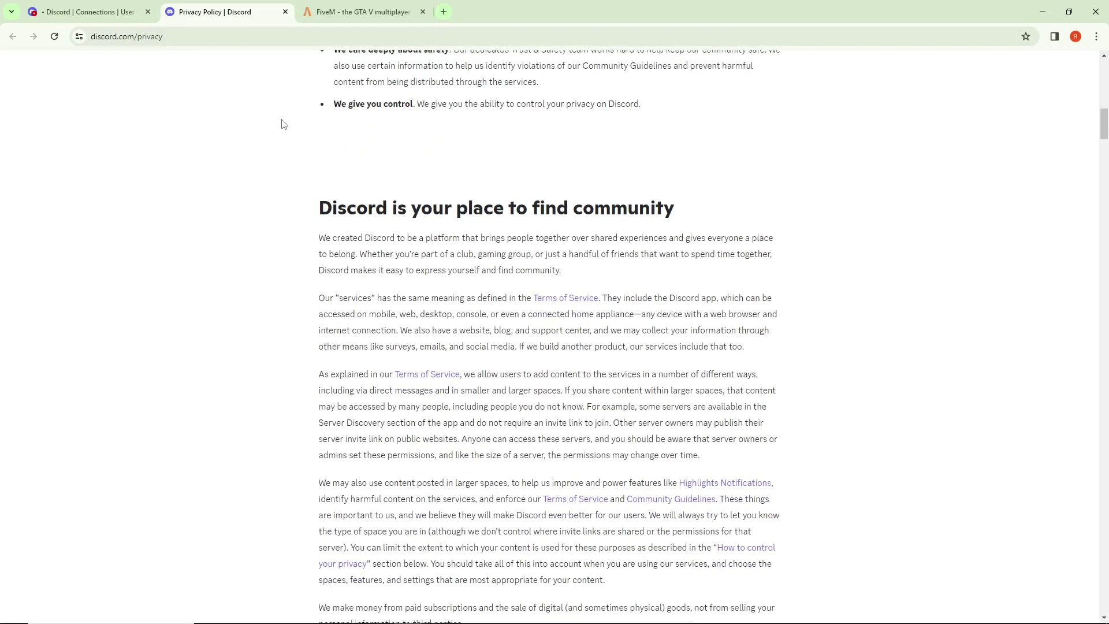
pyautogui.scroll(-4, 280, 121)
pyautogui.scroll(-5, 281, 122)
pyautogui.scroll(-3, 280, 121)
pyautogui.click(139, 9)
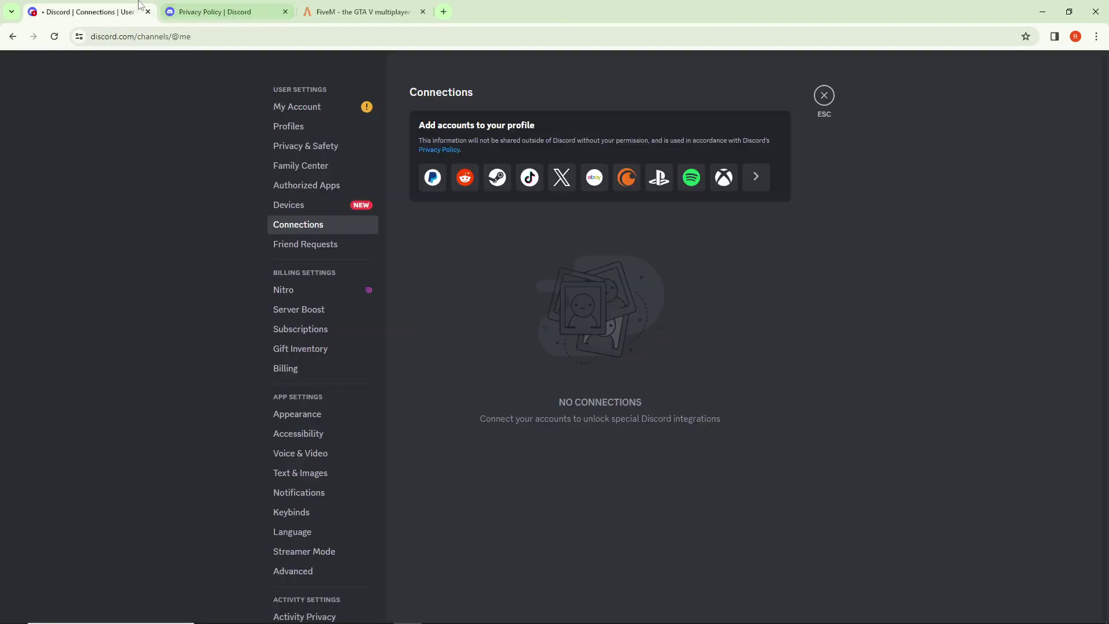
pyautogui.click(755, 177)
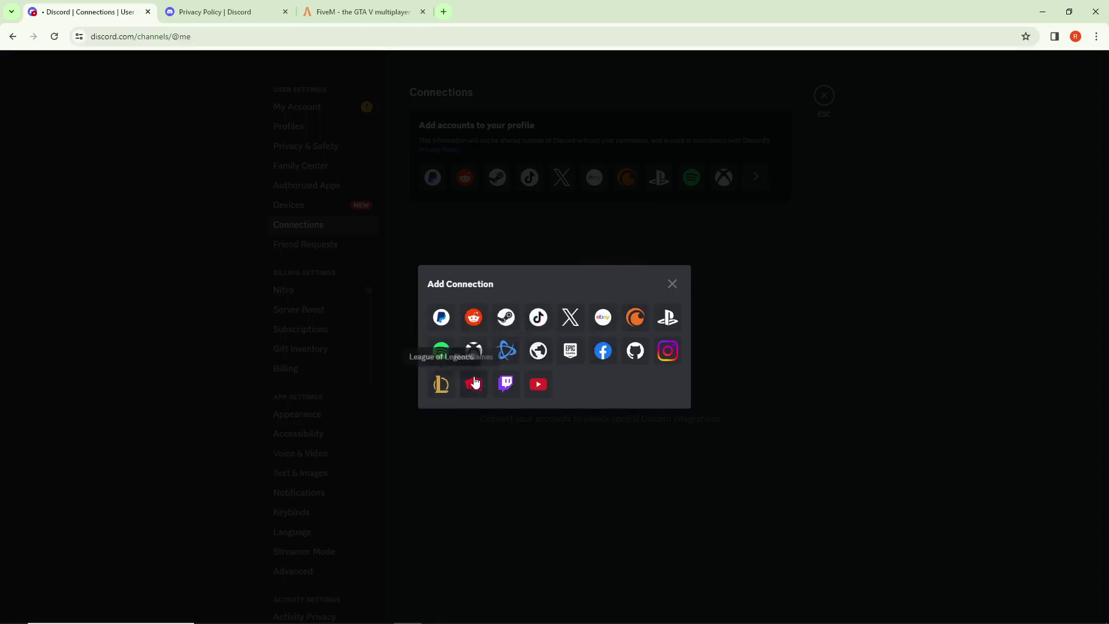
pyautogui.click(367, 15)
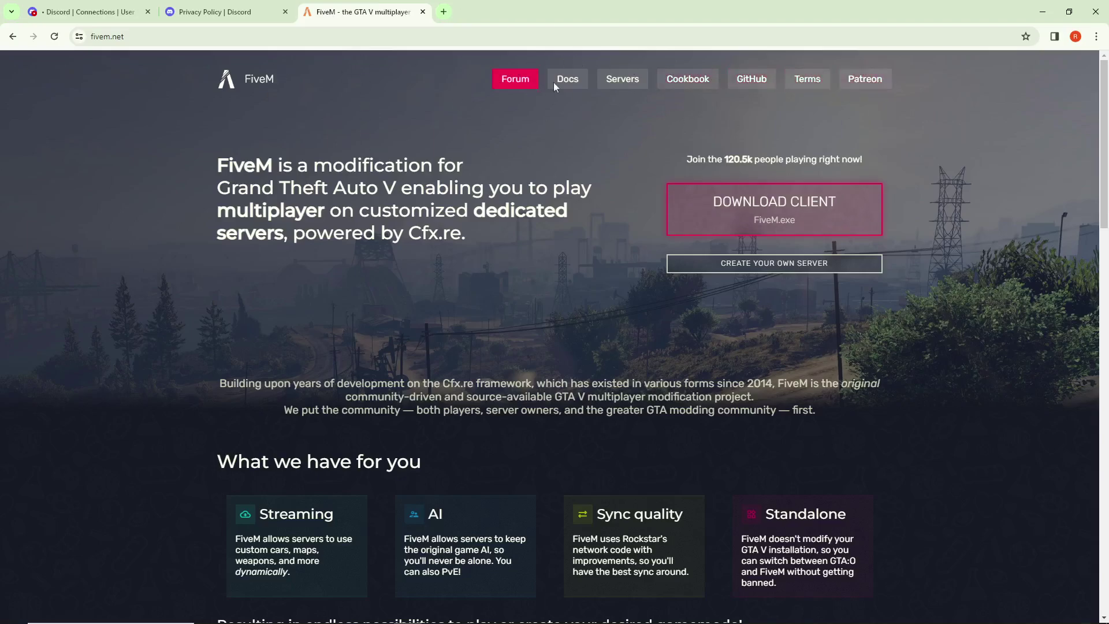
pyautogui.scroll(-1, 721, 143)
pyautogui.scroll(1, 720, 143)
pyautogui.scroll(-3, 725, 162)
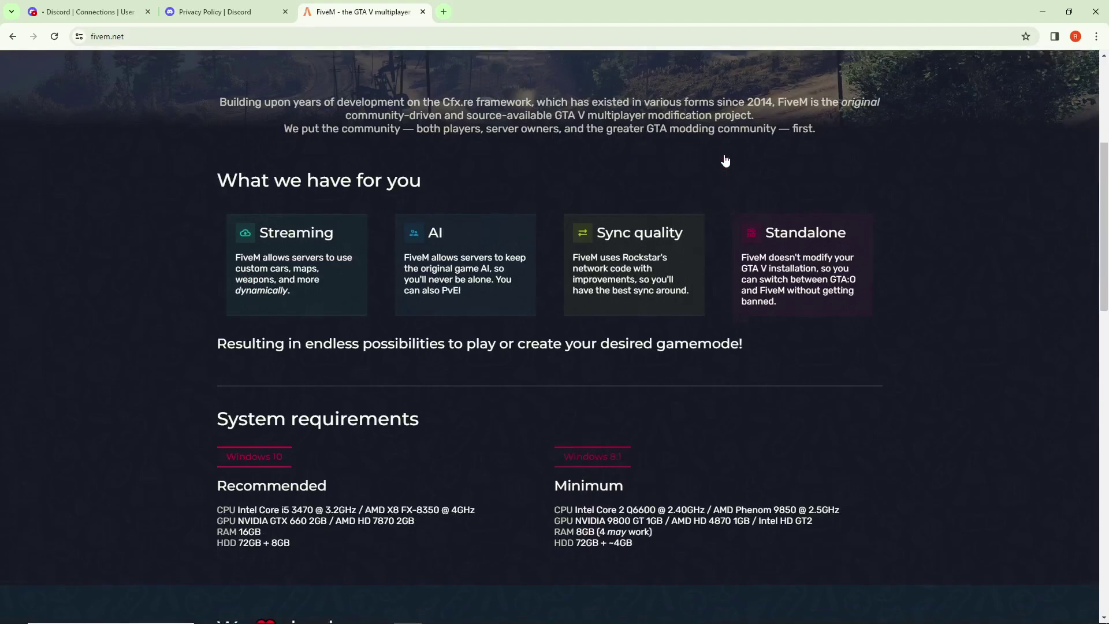
pyautogui.scroll(1, 756, 105)
# - Open FiveM's Create Your Own Server hosting page
pyautogui.click(757, 90)
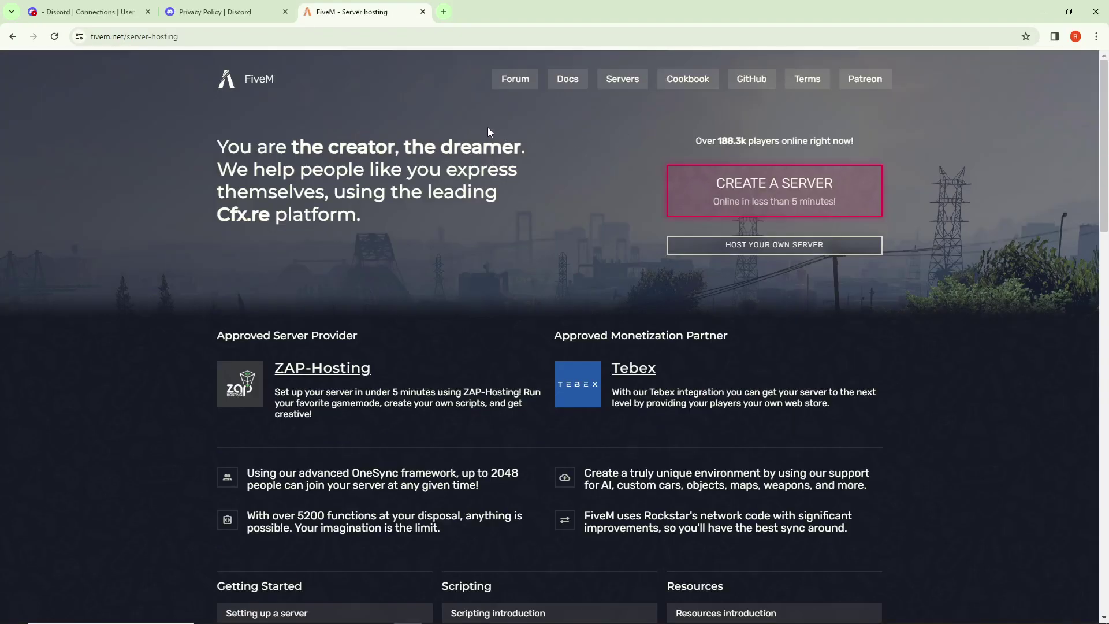
pyautogui.scroll(-1, 488, 128)
# - Open FiveM's server setup guide, then return to Discord and close the connections list and settings
pyautogui.click(699, 189)
pyautogui.hotkey('ctrl', '1')
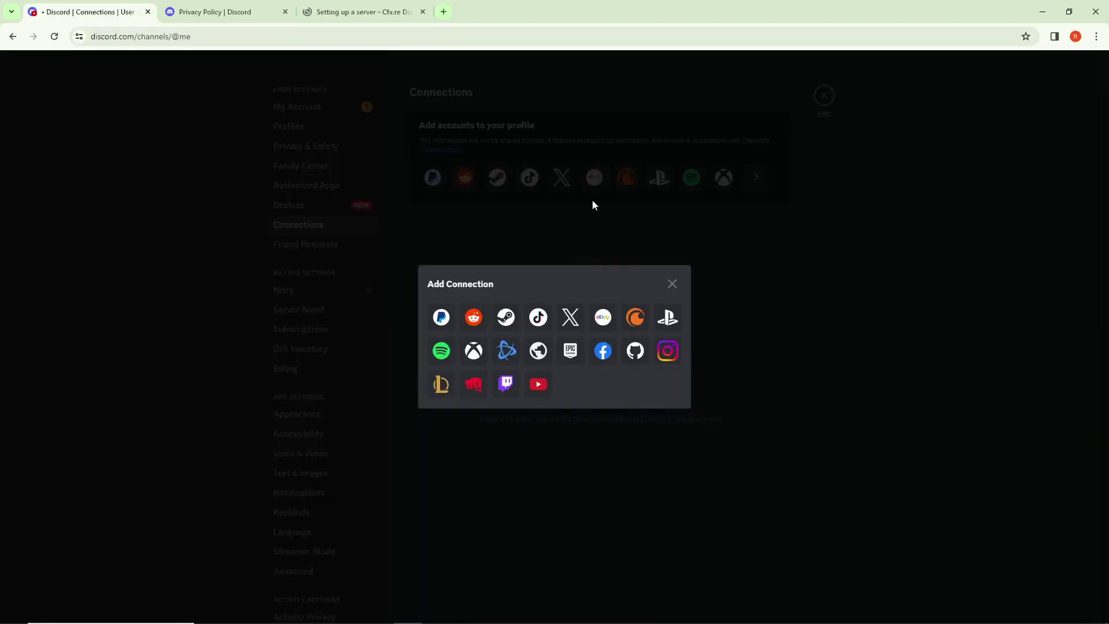
pyautogui.click(671, 283)
pyautogui.click(824, 96)
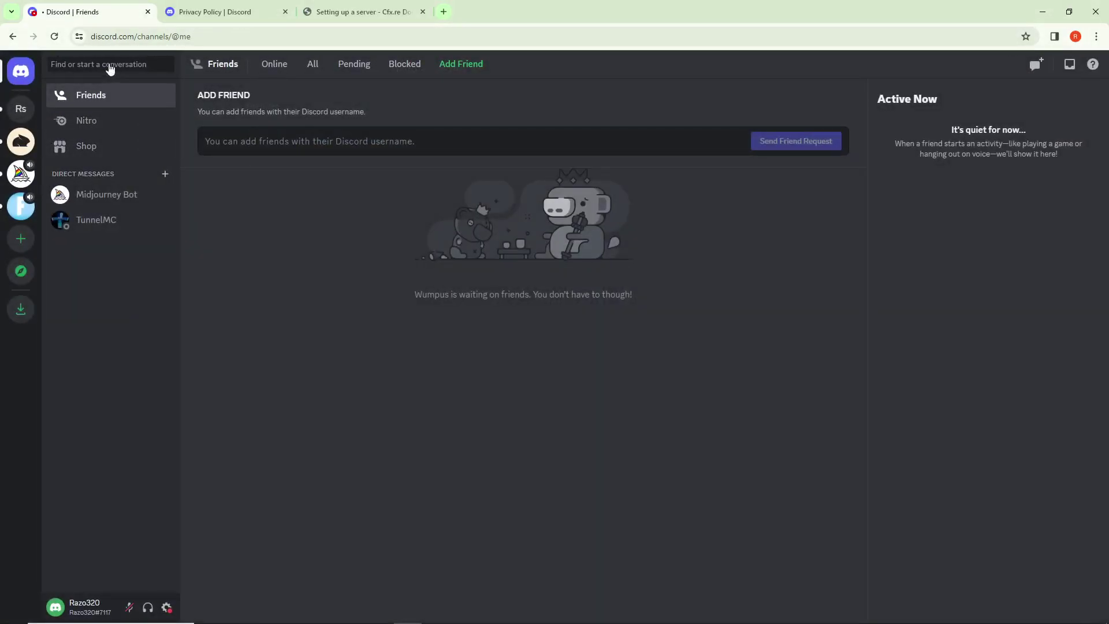
# - Try adding a server via Join a Server with an invite link, then dismiss the dialog
pyautogui.click(22, 238)
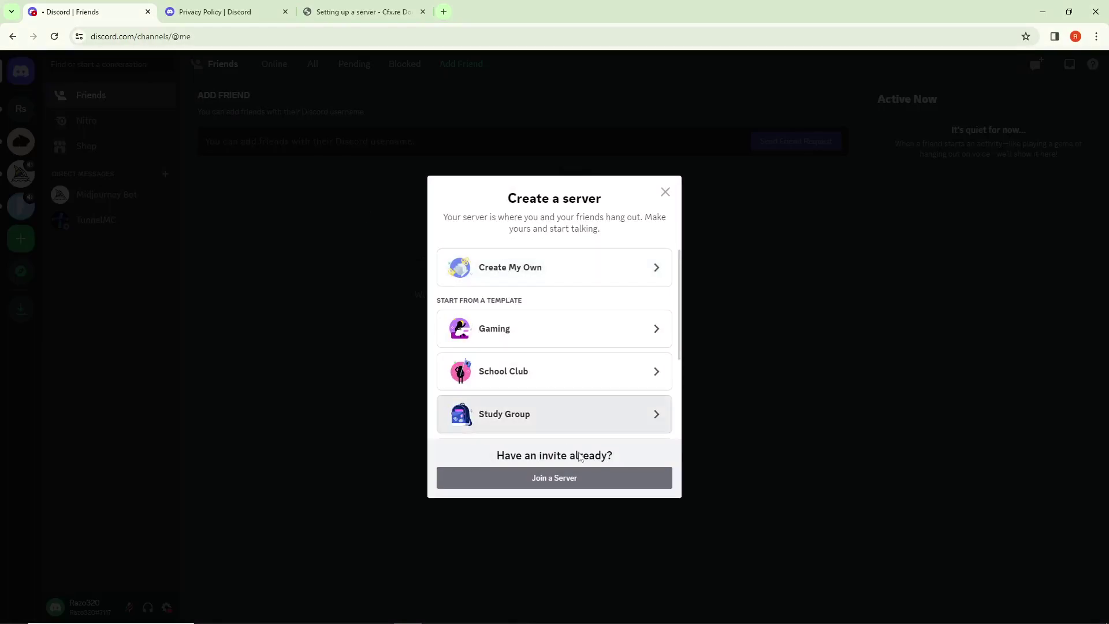
pyautogui.click(583, 478)
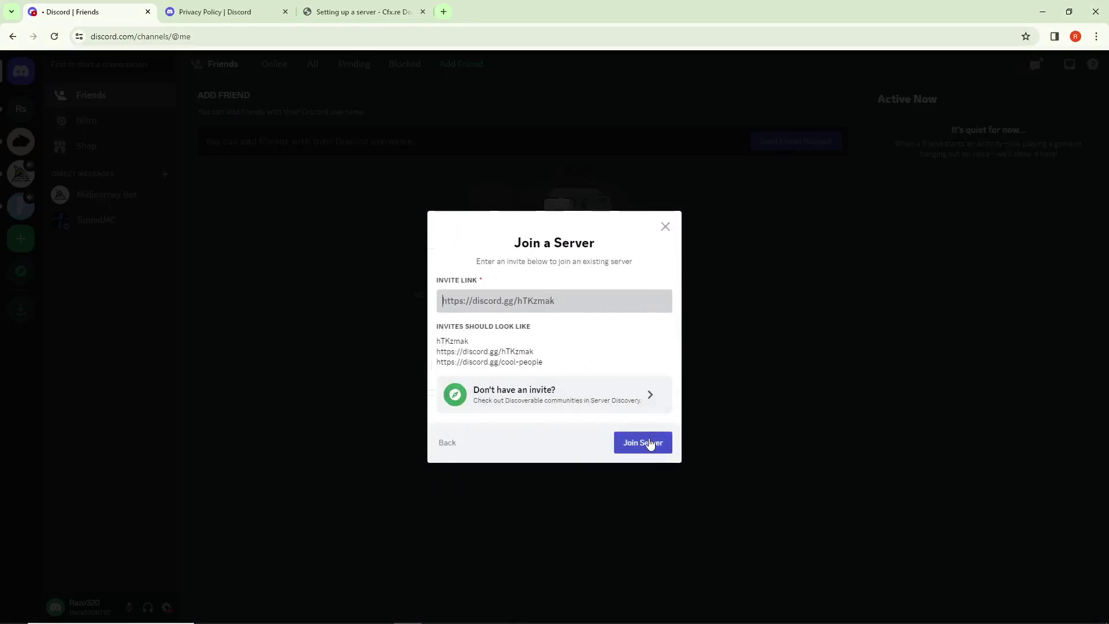
pyautogui.click(642, 444)
pyautogui.click(665, 227)
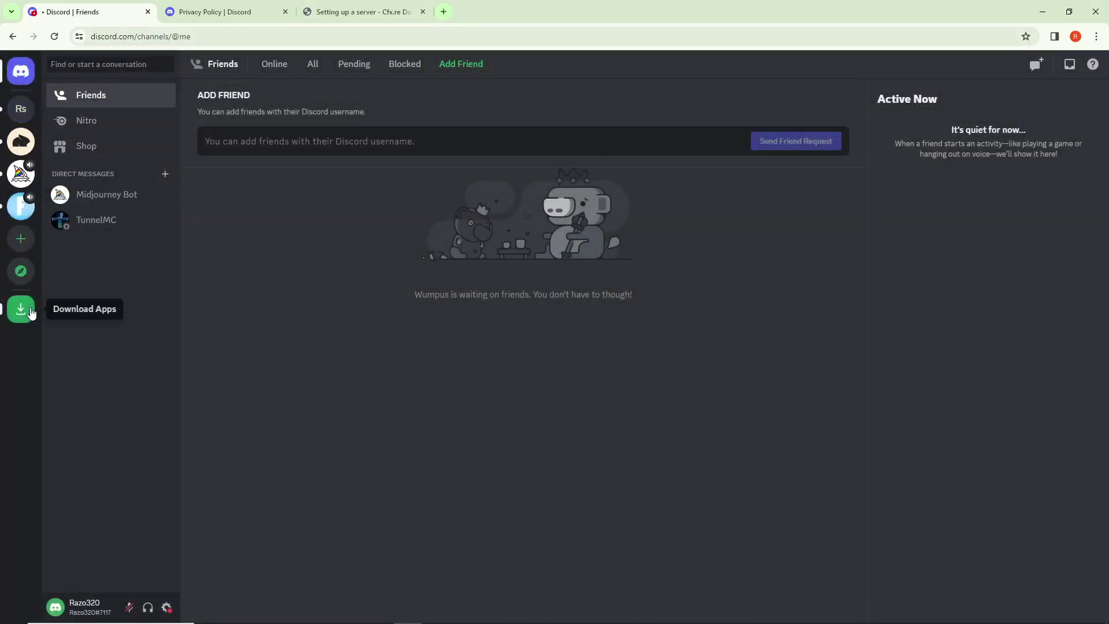
pyautogui.click(27, 284)
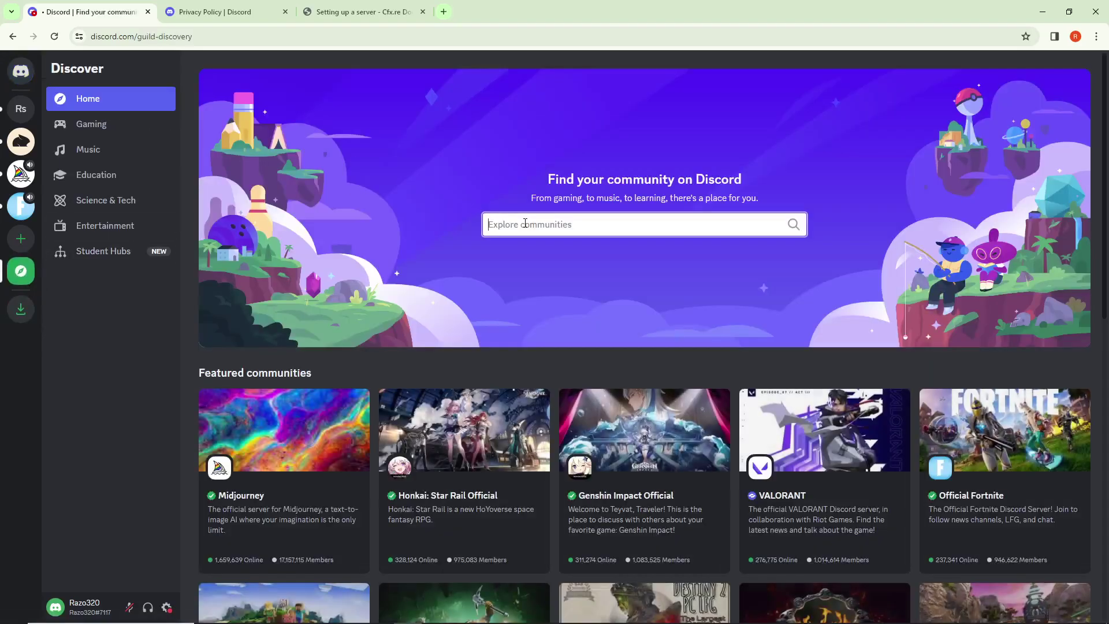
pyautogui.write('fivem')
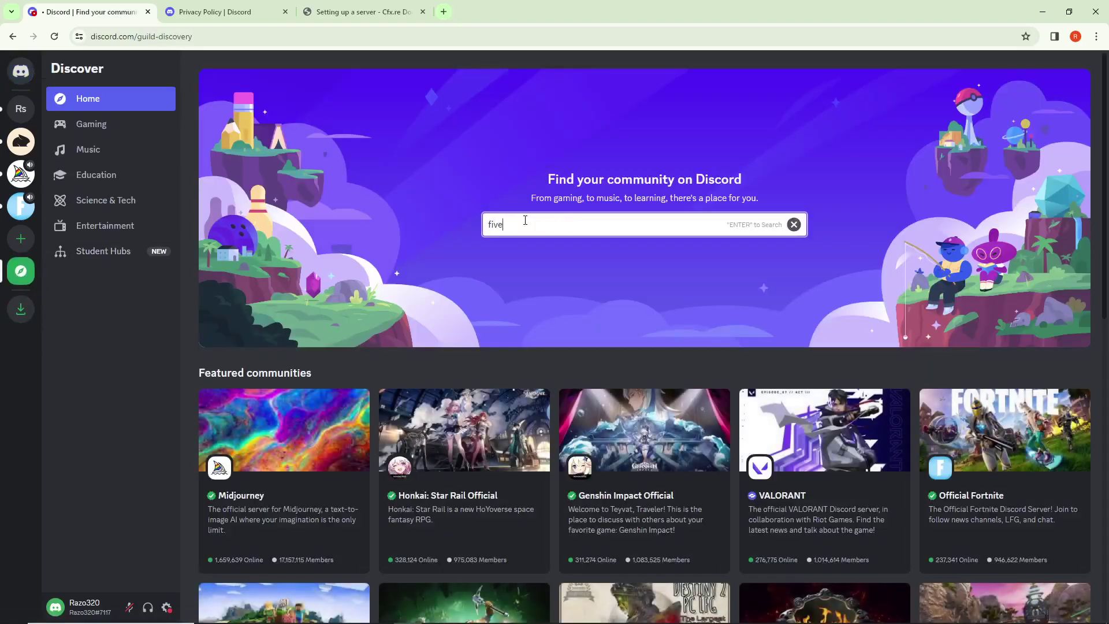
pyautogui.press('Return')
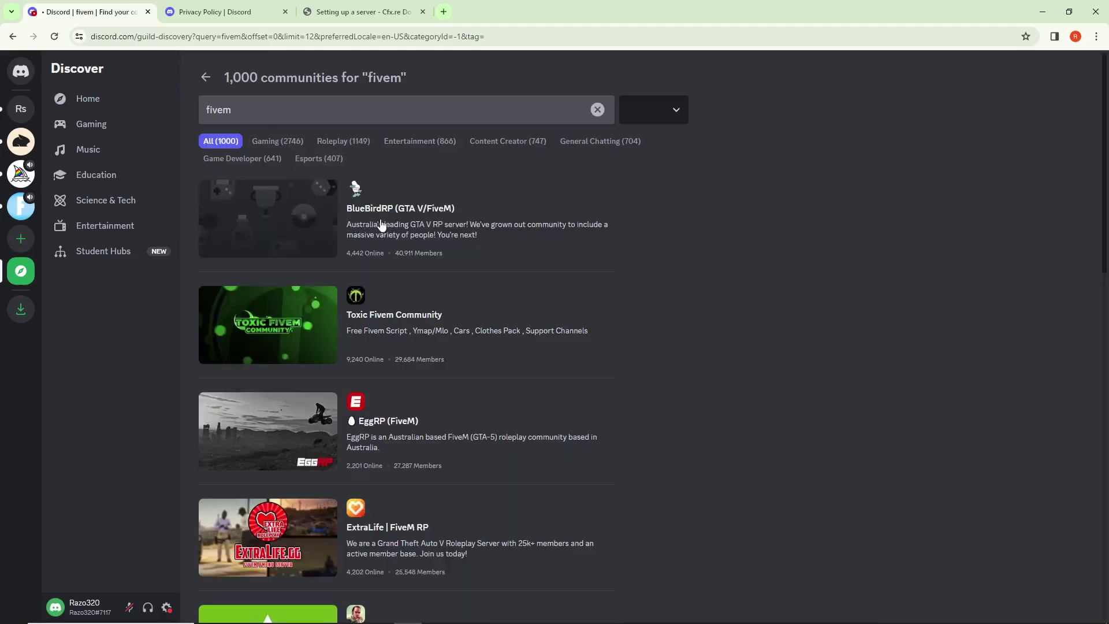
pyautogui.scroll(-5, 379, 225)
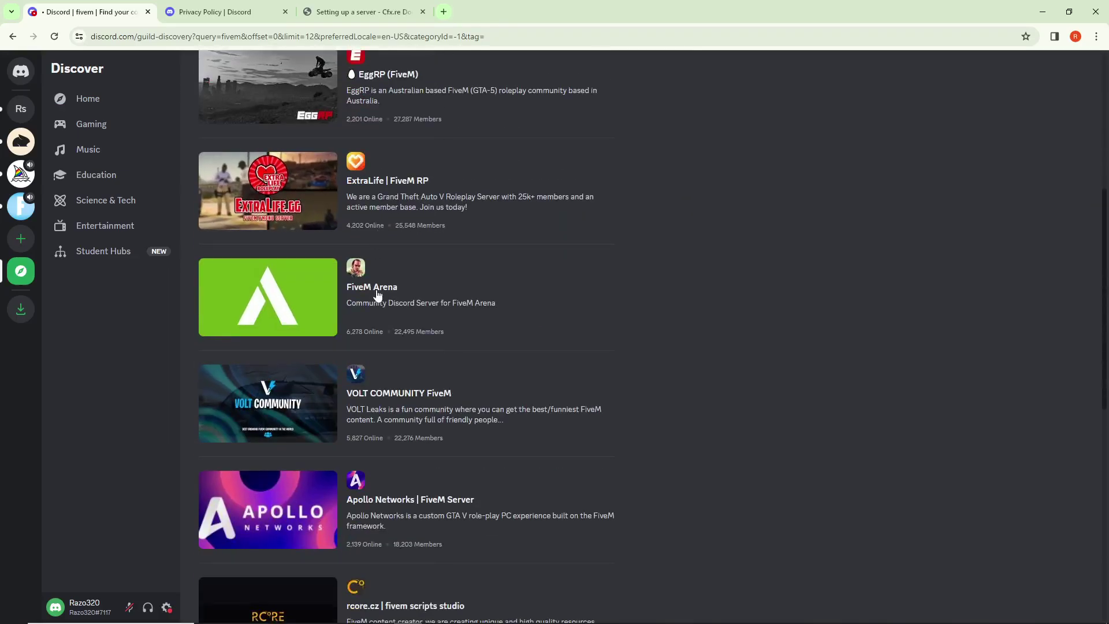
pyautogui.scroll(3, 376, 294)
pyautogui.scroll(-6, 377, 286)
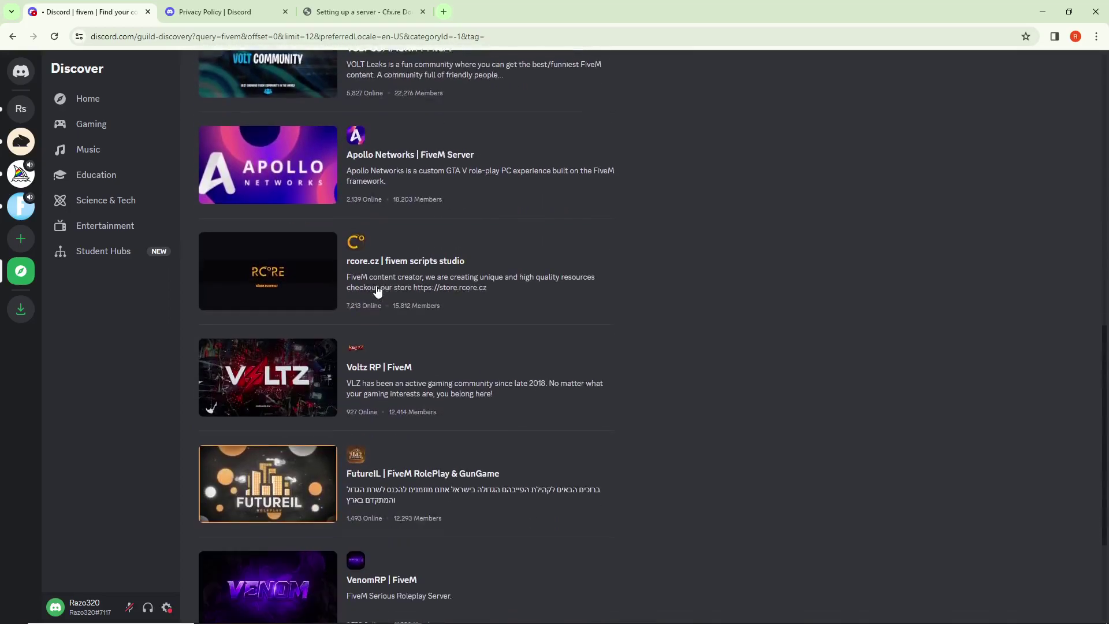
pyautogui.scroll(2, 378, 278)
pyautogui.scroll(6, 377, 277)
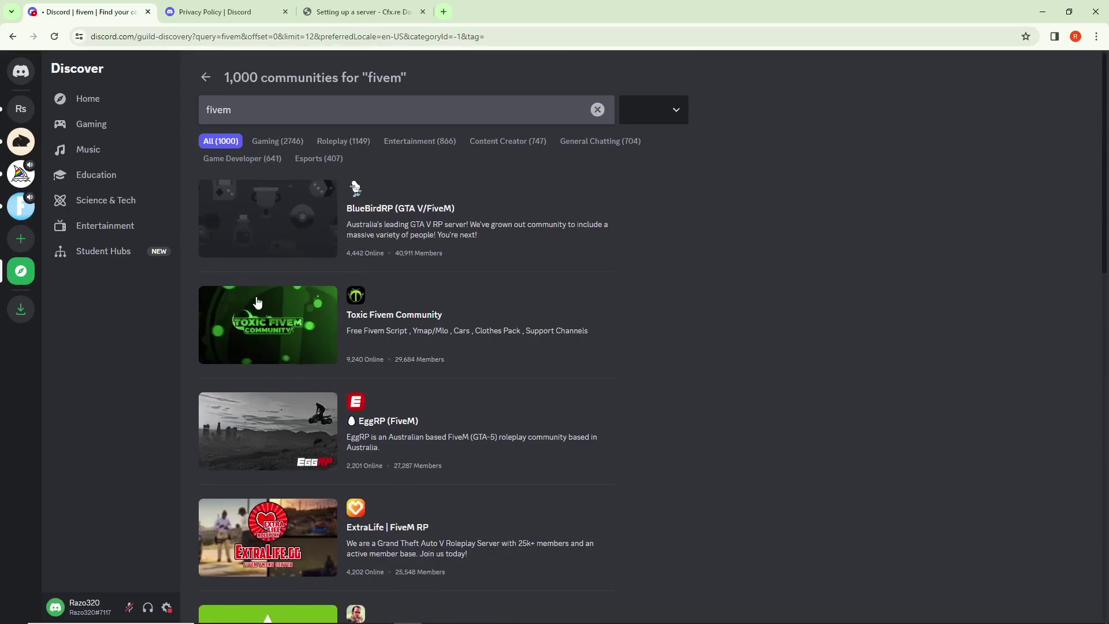
# - Preview the BlueBirdRP community and try its Centrelink-Support 1 voice channel, then return to results
pyautogui.click(266, 223)
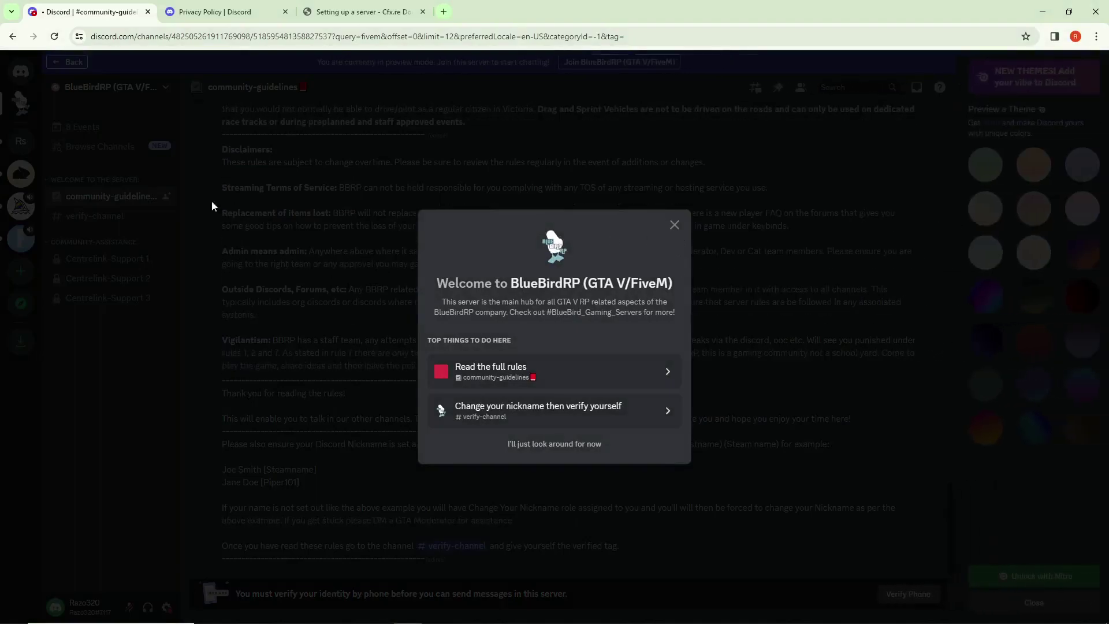
pyautogui.click(675, 226)
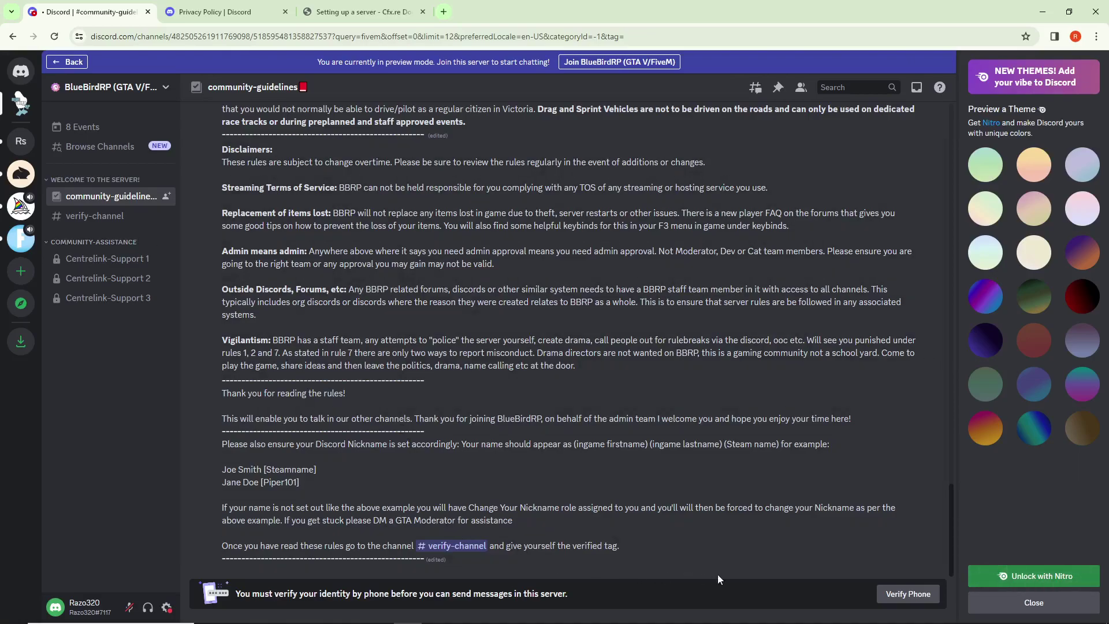
pyautogui.moveTo(299, 276)
pyautogui.scroll(10, 336, 289)
pyautogui.scroll(10, 336, 288)
pyautogui.click(112, 262)
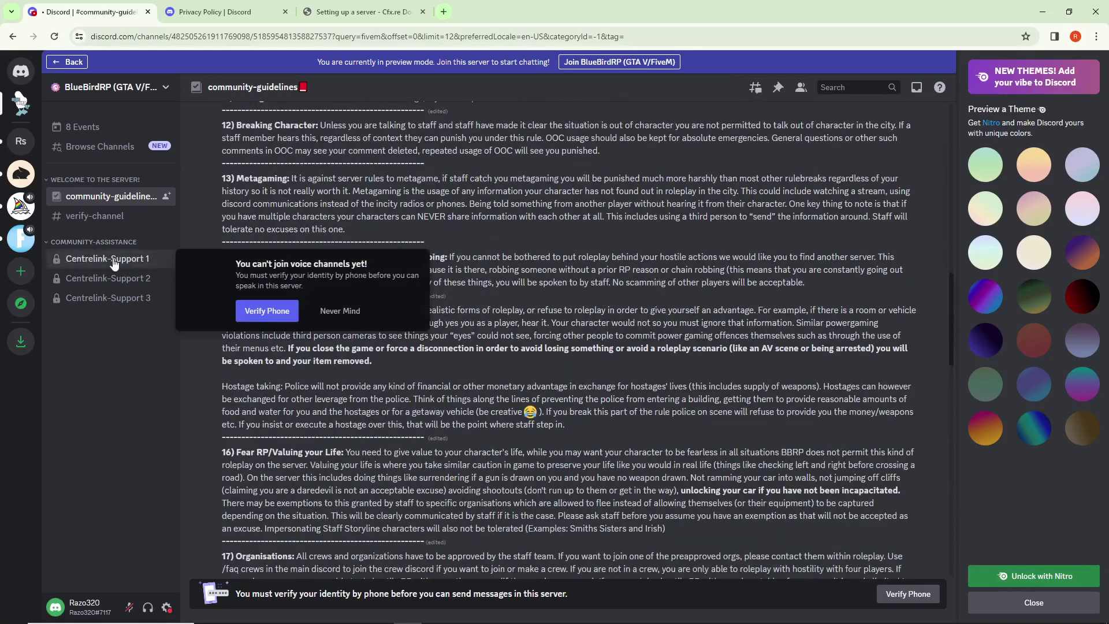
pyautogui.click(56, 65)
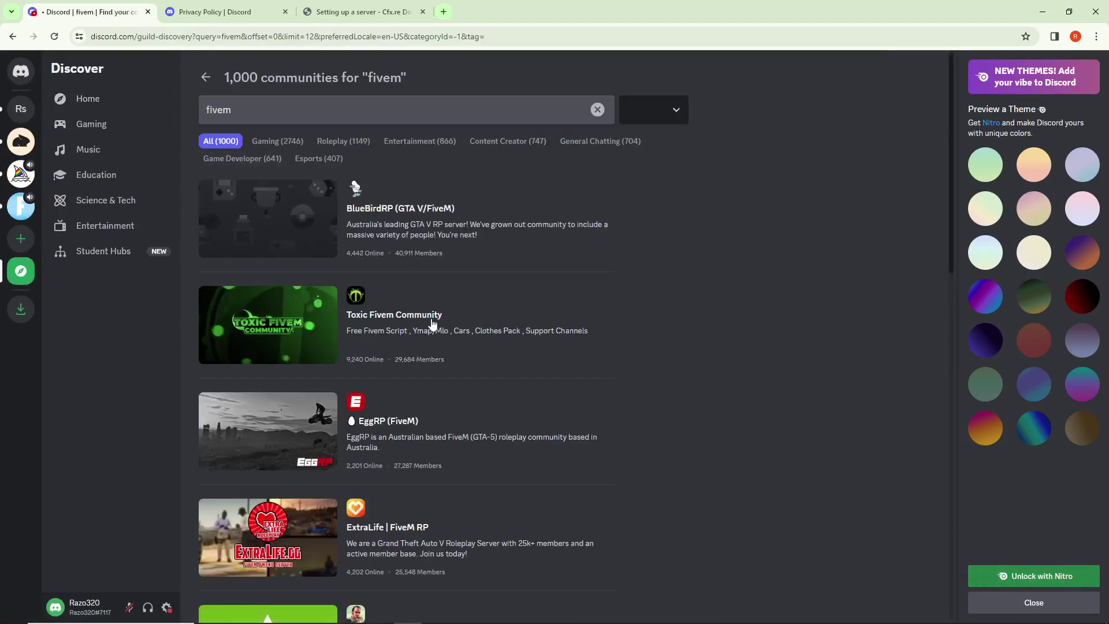
# - Preview the EggRP community, then go back to the results and the Friends home page
pyautogui.click(421, 423)
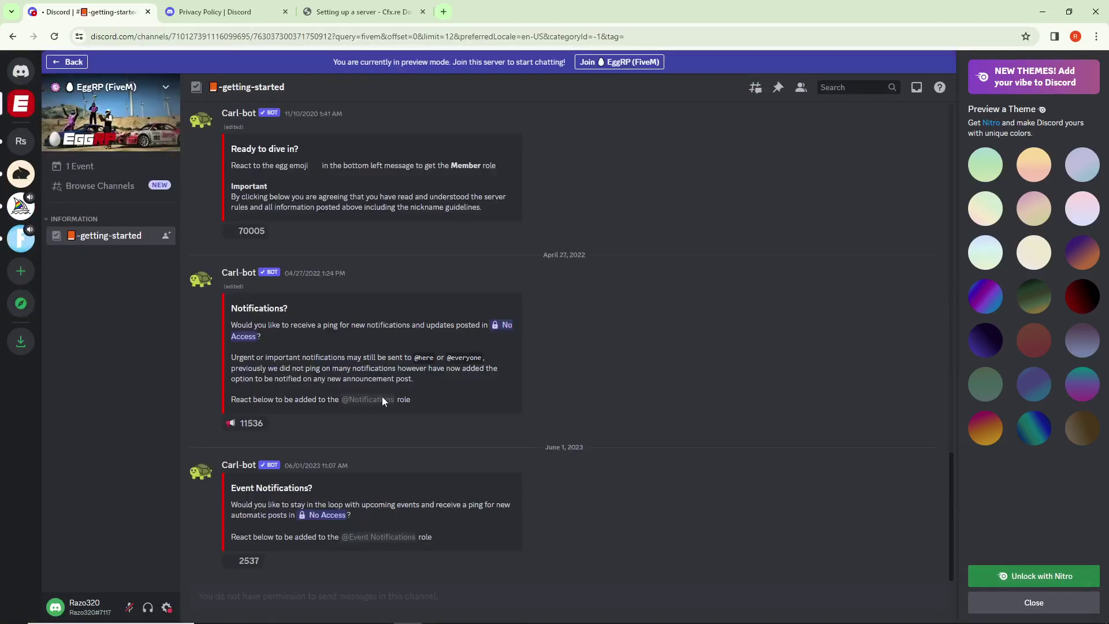
pyautogui.scroll(4, 364, 386)
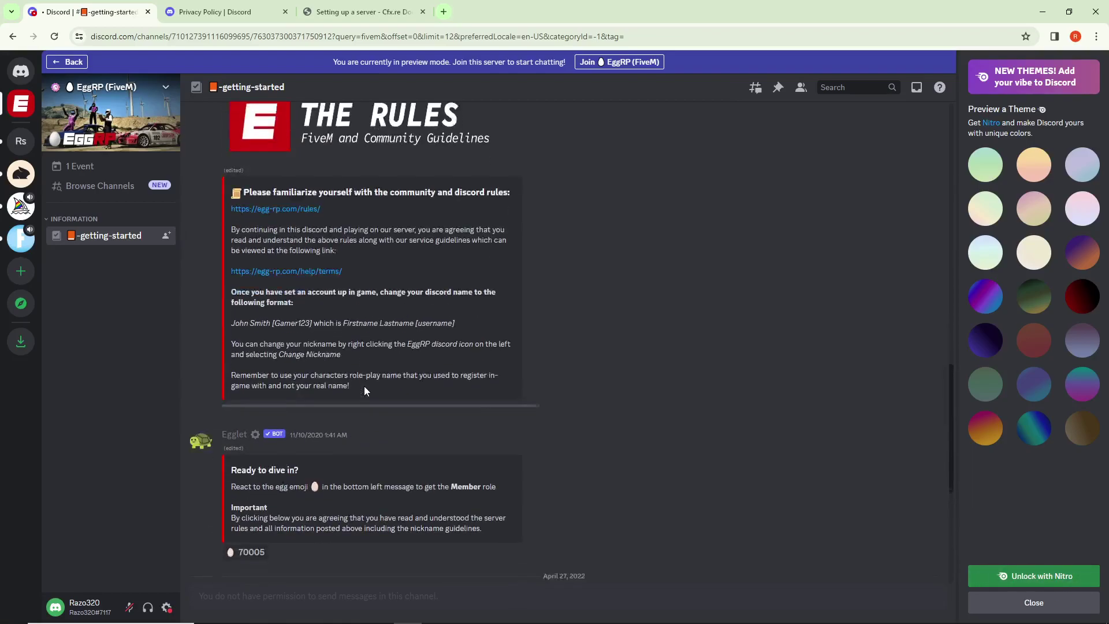
pyautogui.scroll(-4, 365, 385)
pyautogui.scroll(4, 364, 385)
pyautogui.click(78, 63)
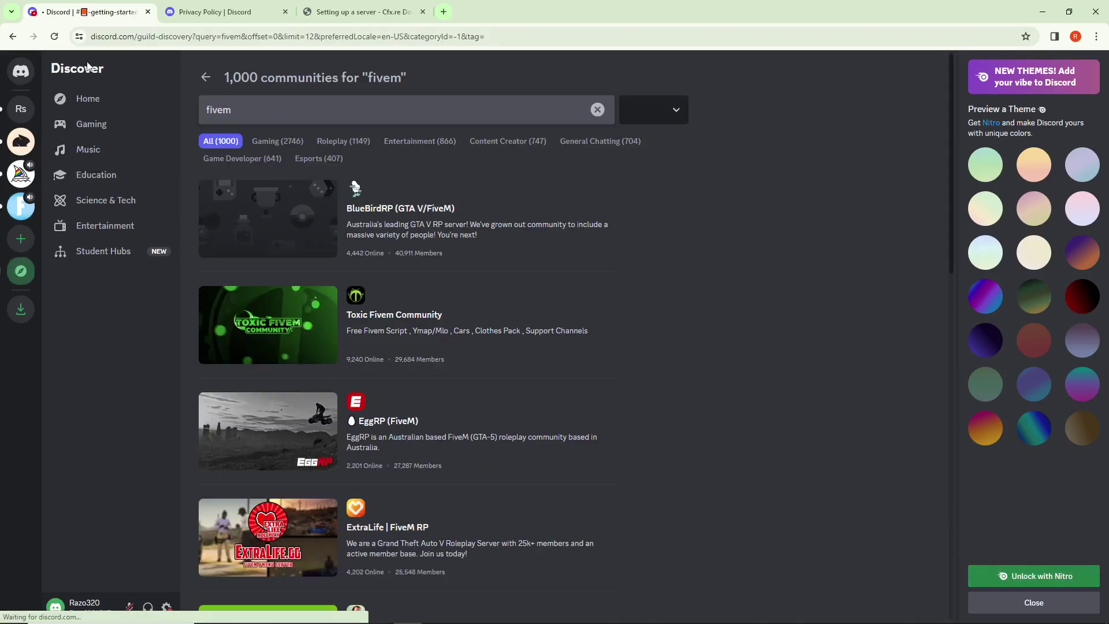
pyautogui.scroll(-6, 70, 190)
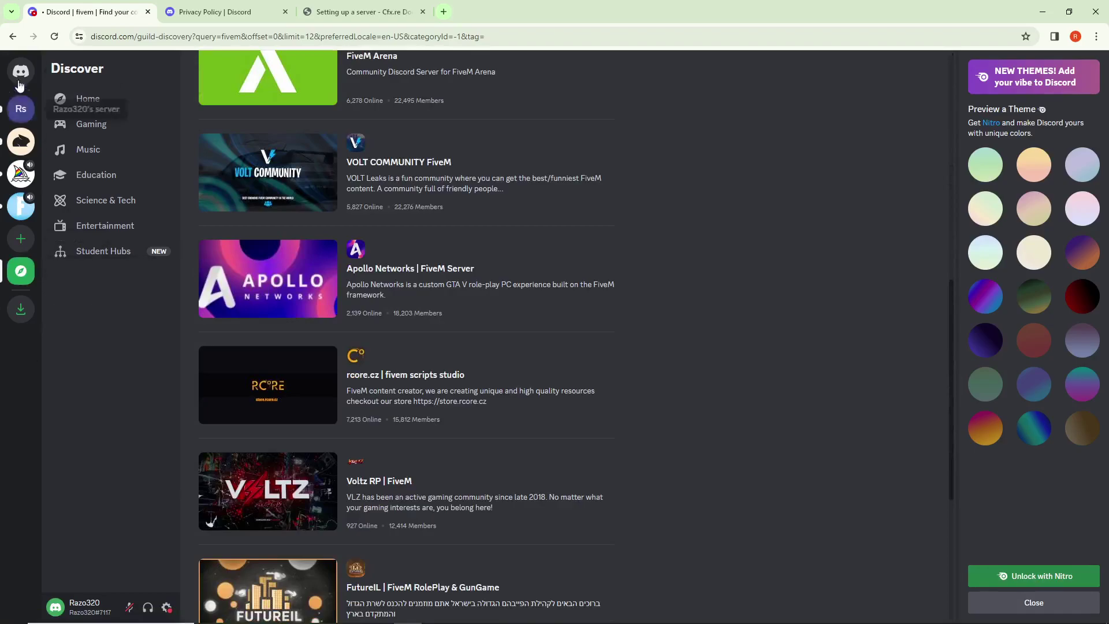
pyautogui.click(20, 74)
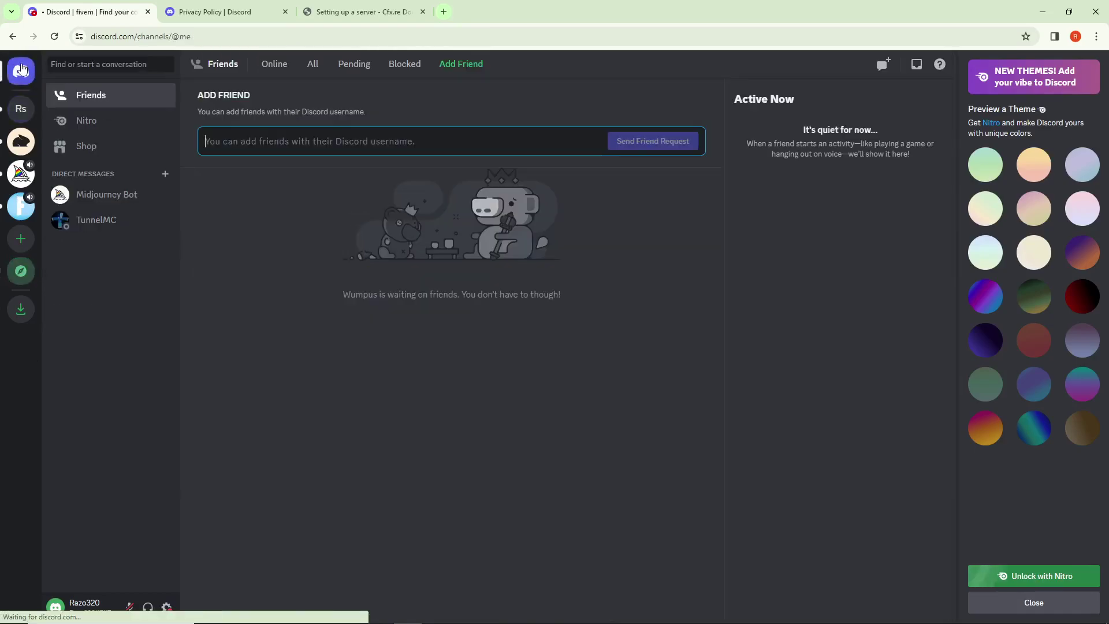
# - Check the Connections settings, close settings, and switch to the Discord privacy policy tab
pyautogui.click(168, 609)
pyautogui.click(312, 226)
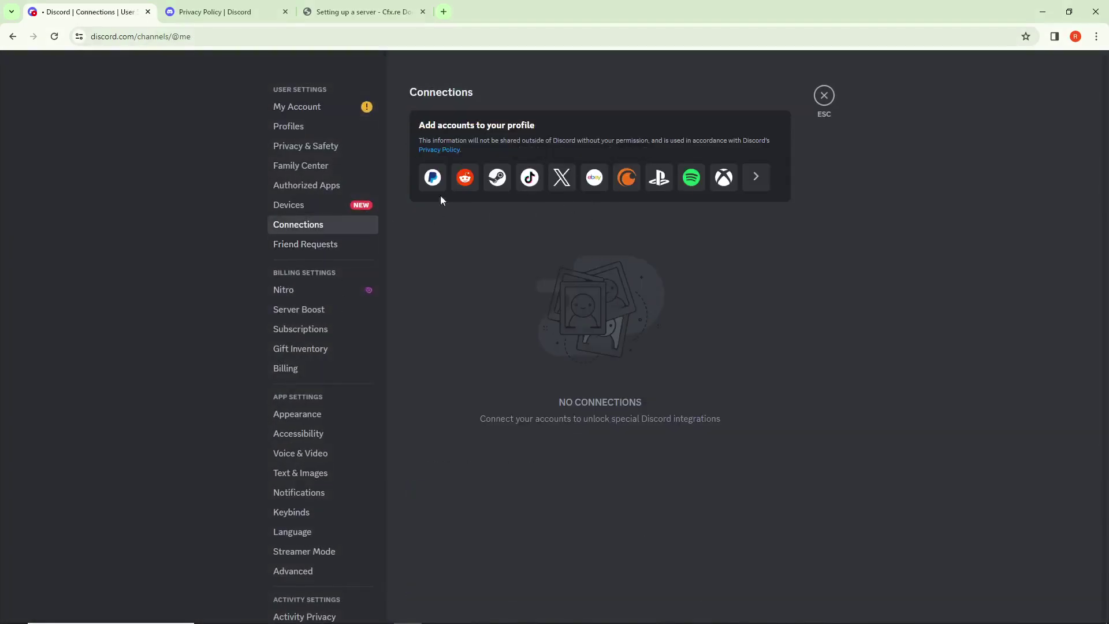
pyautogui.scroll(-3, 326, 317)
pyautogui.scroll(-2, 327, 425)
pyautogui.scroll(5, 344, 373)
pyautogui.click(822, 97)
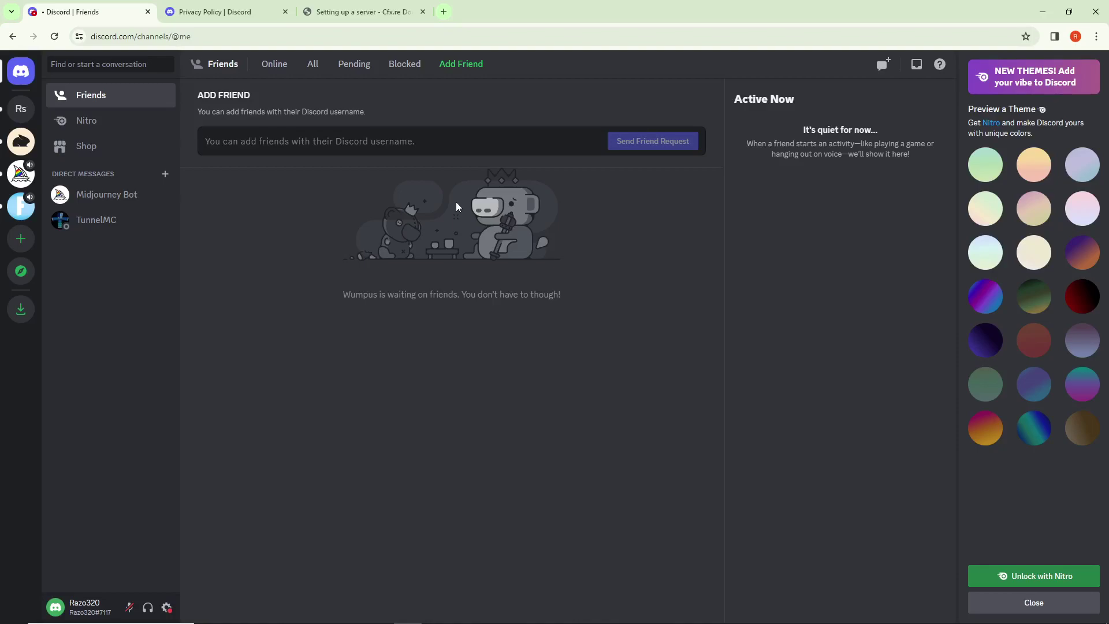
pyautogui.click(199, 11)
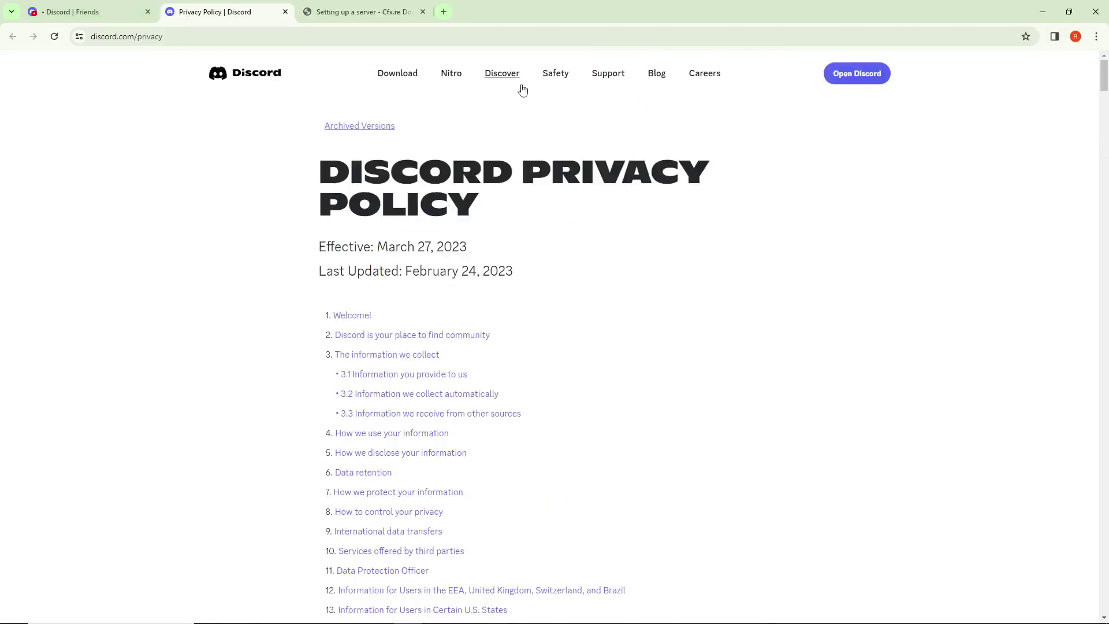
# - Search the Discord Help Center for 'discord fivem', then open the Submit a request form
pyautogui.click(621, 77)
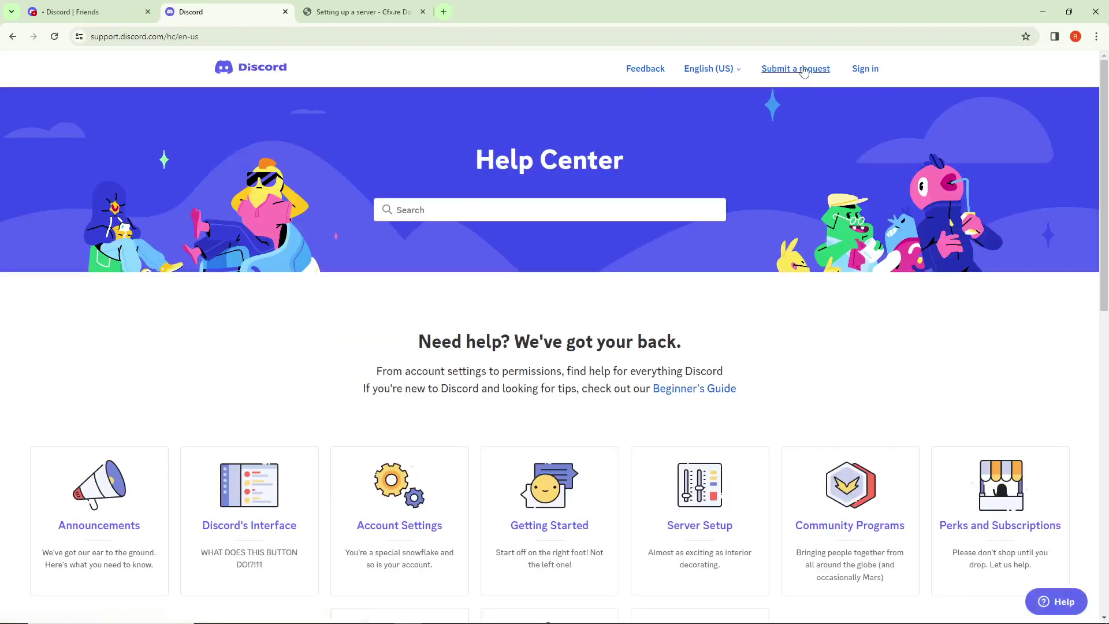
pyautogui.click(477, 211)
pyautogui.write('sd')
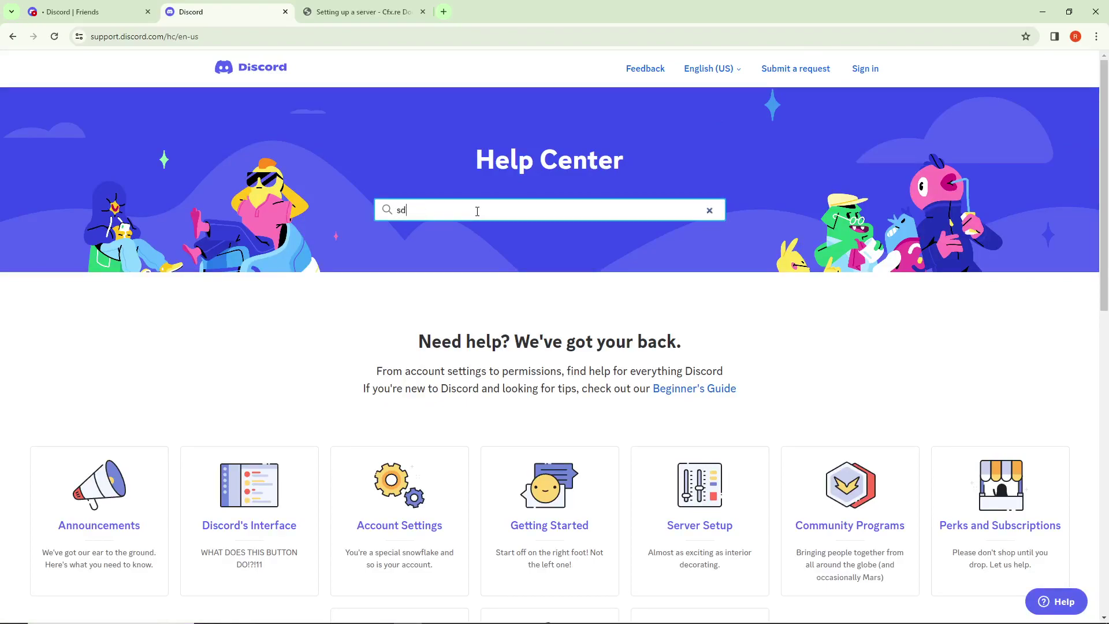
pyautogui.press('BackSpace')
pyautogui.press('BackSpace')
pyautogui.write('di')
pyautogui.press('Return')
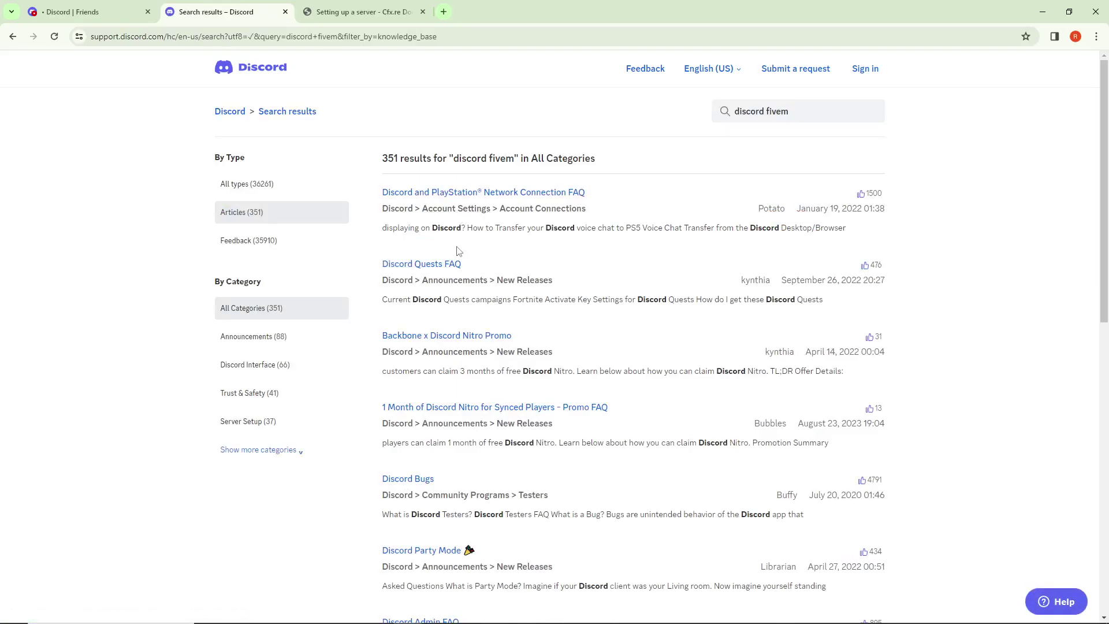
pyautogui.scroll(-3, 457, 250)
pyautogui.scroll(-2, 458, 251)
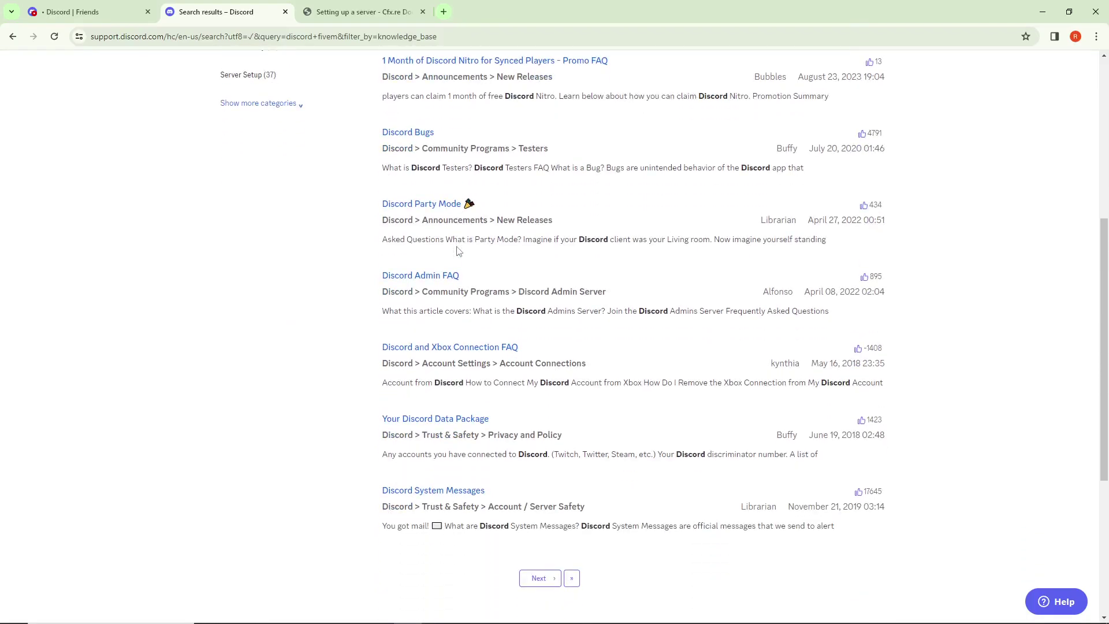
pyautogui.scroll(4, 458, 251)
pyautogui.scroll(1, 457, 251)
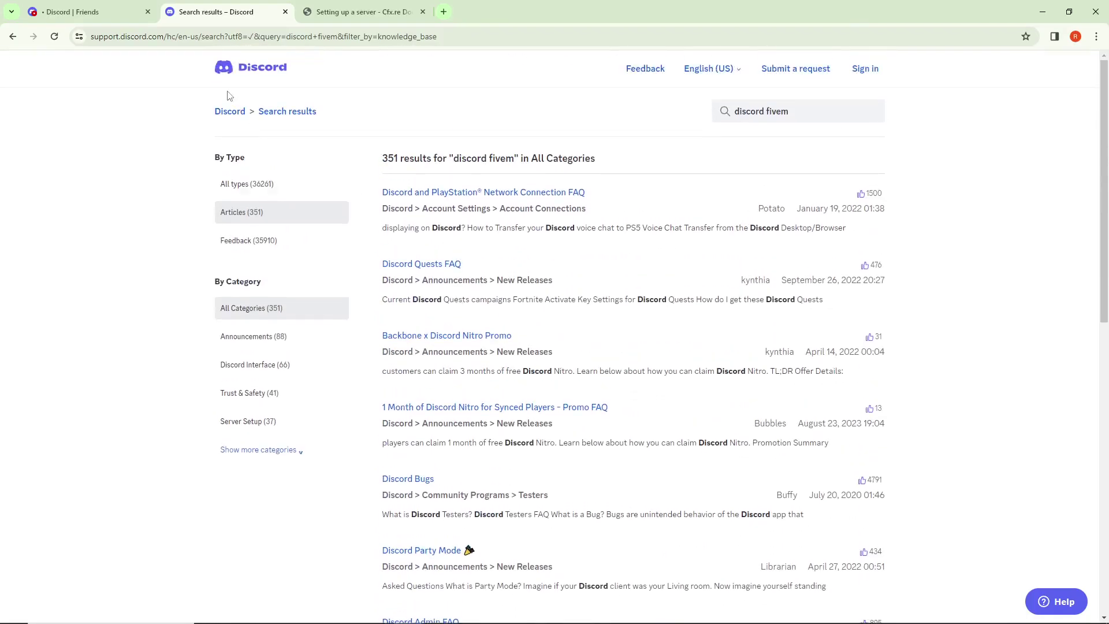
pyautogui.click(782, 70)
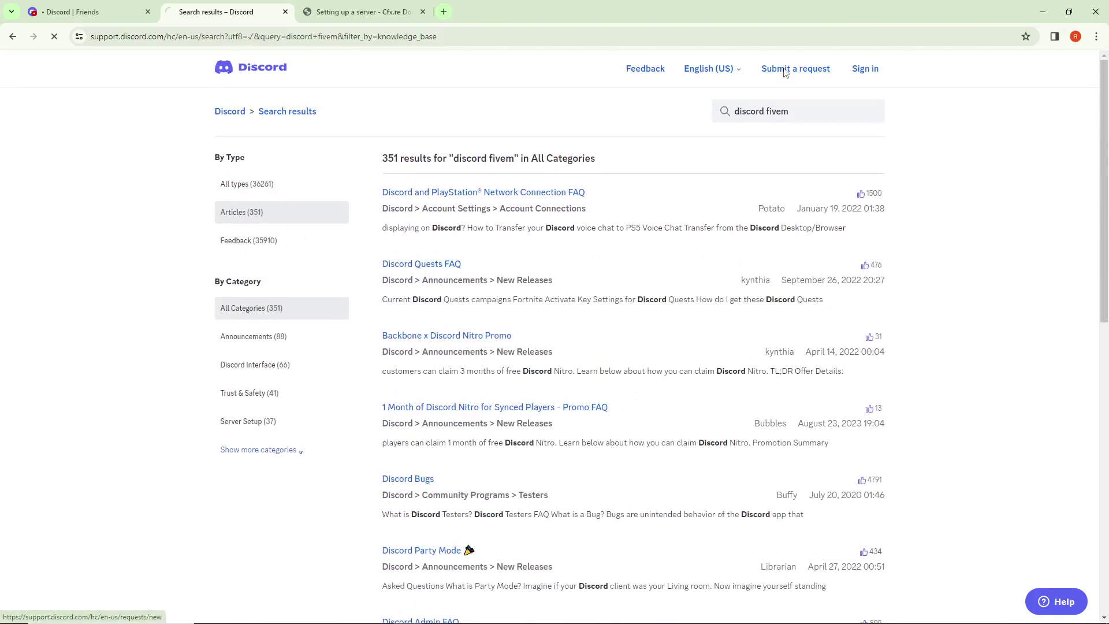
# - Pick Creator Support as the help topic and General question/issue as the question type
pyautogui.click(338, 228)
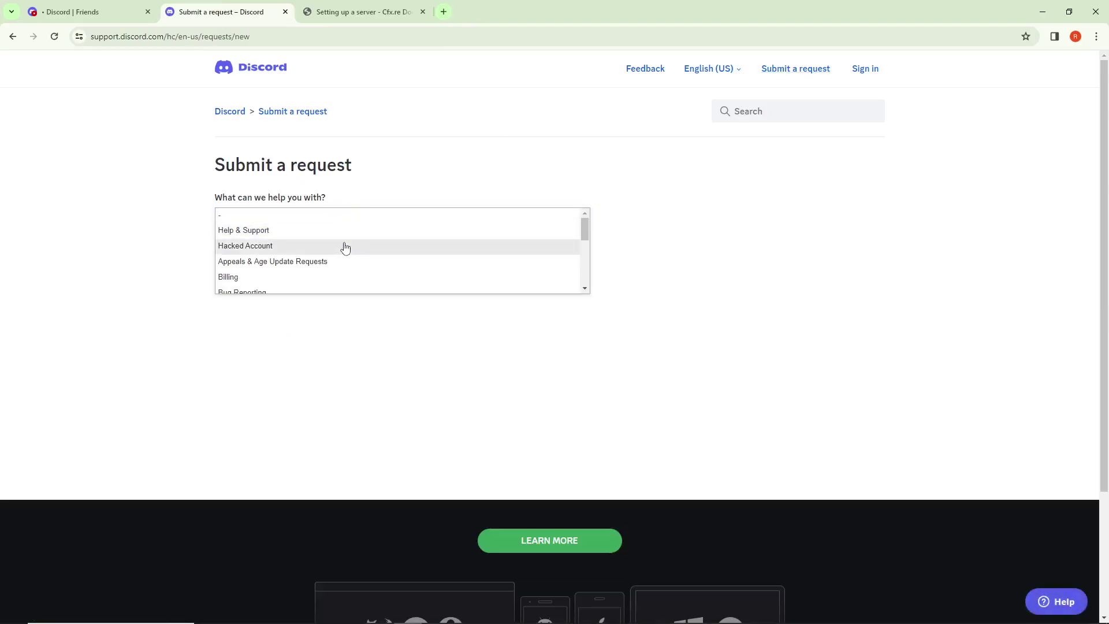
pyautogui.scroll(-2, 342, 252)
pyautogui.scroll(-2, 339, 261)
pyautogui.scroll(-1, 339, 261)
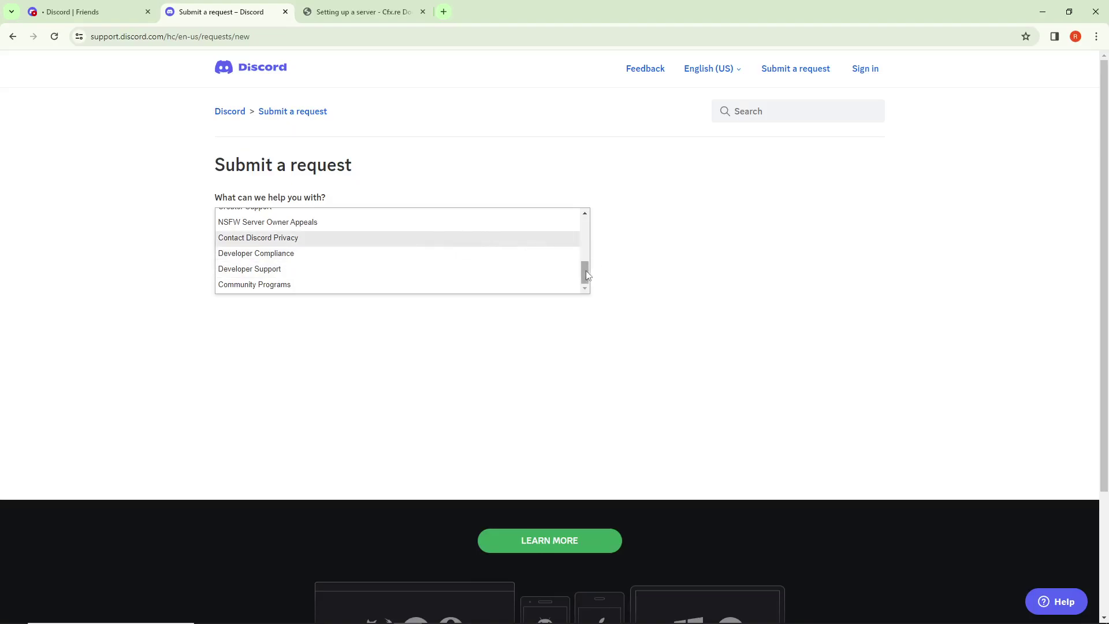
pyautogui.moveTo(586, 276); pyautogui.dragTo(586, 257)
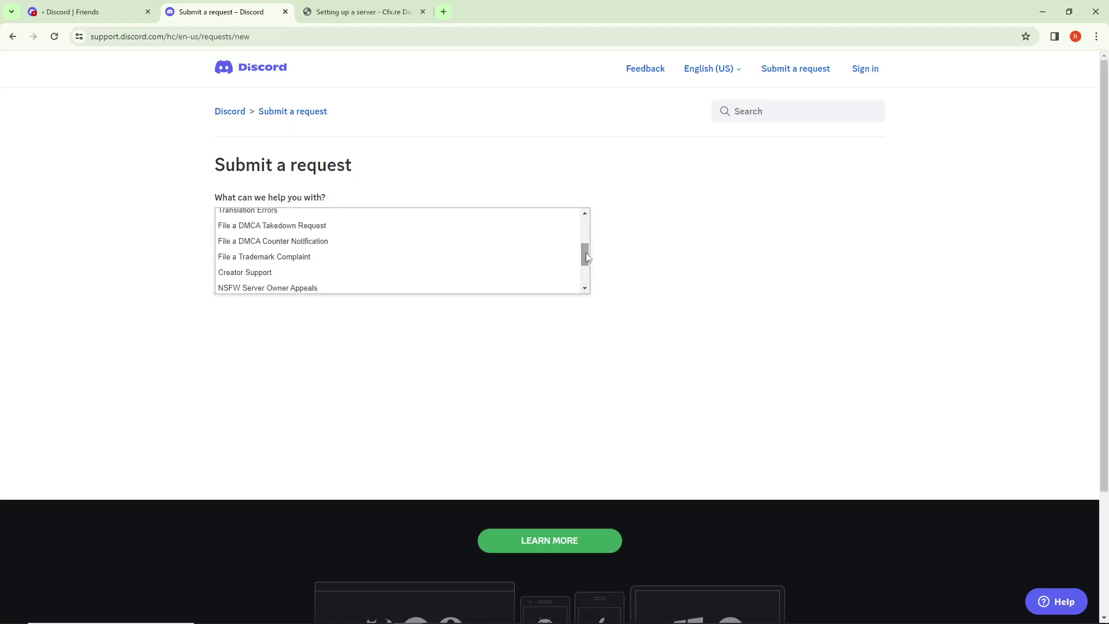
pyautogui.moveTo(586, 255); pyautogui.dragTo(500, 291)
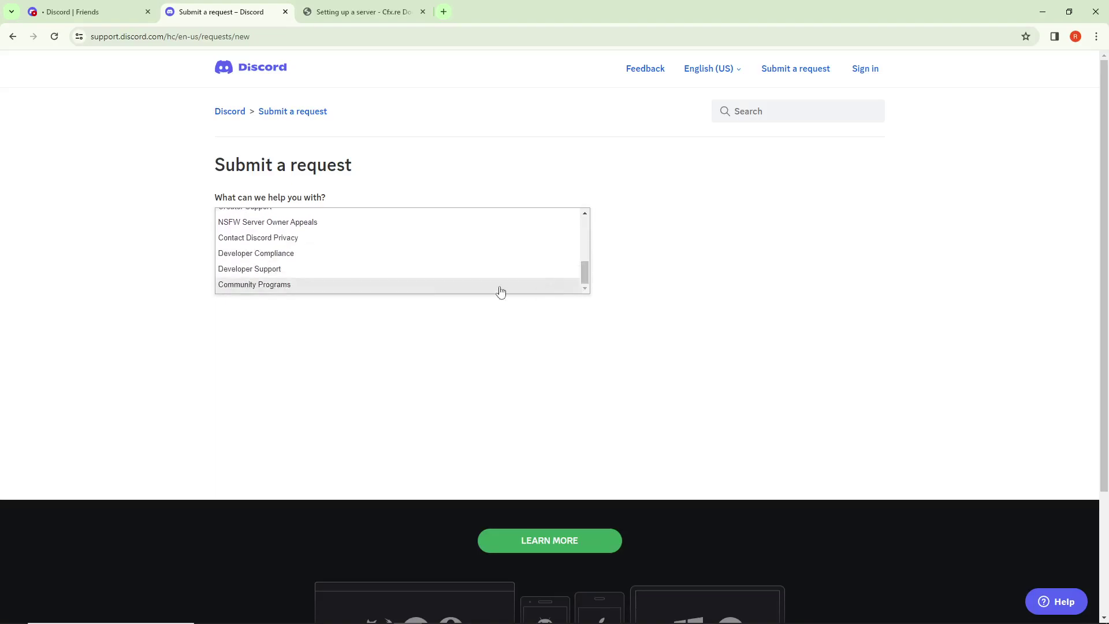
pyautogui.scroll(2, 381, 251)
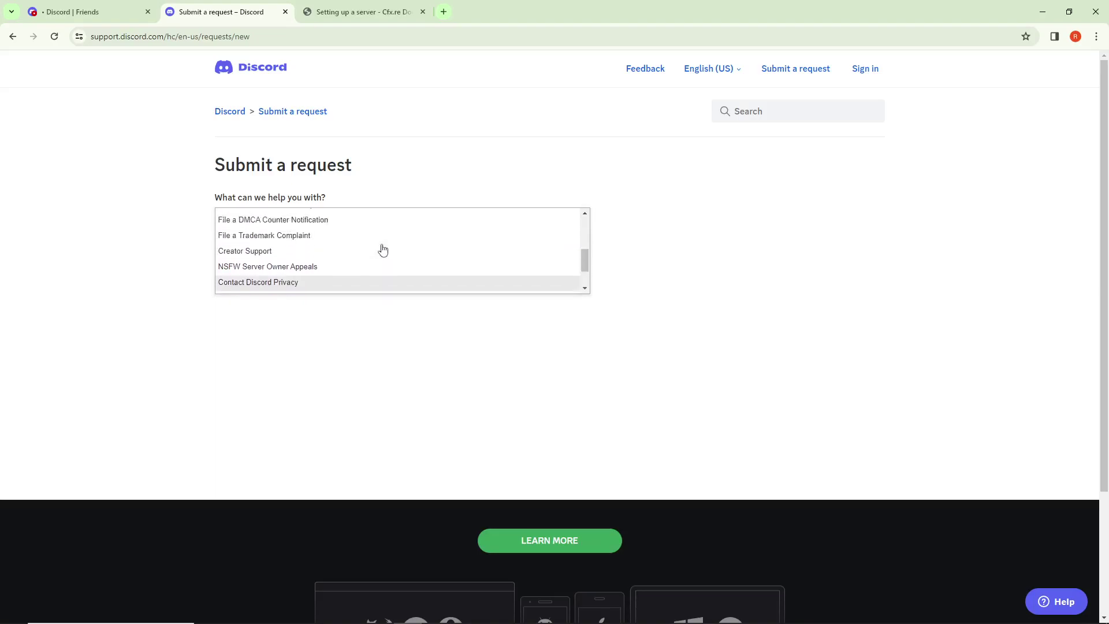
pyautogui.click(335, 264)
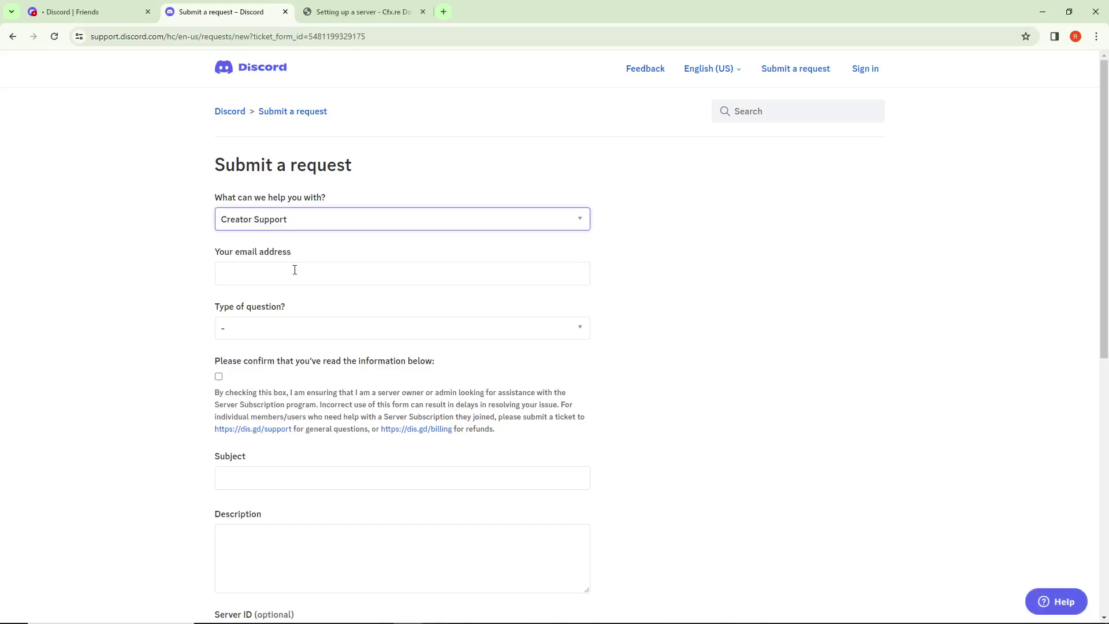
pyautogui.click(290, 325)
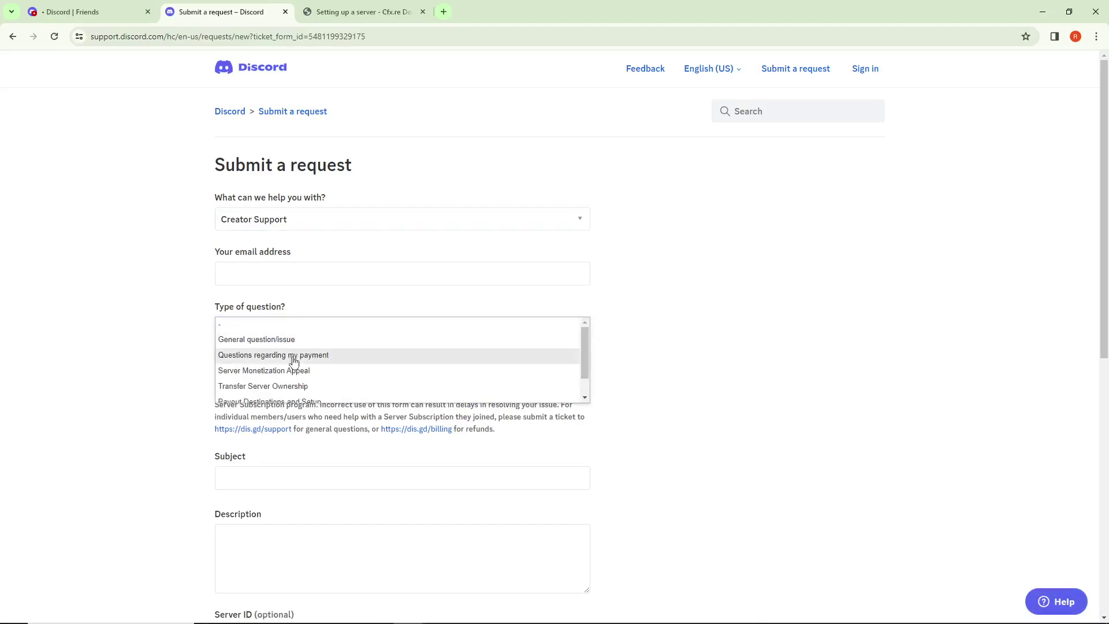
pyautogui.click(295, 341)
pyautogui.scroll(-2, 290, 413)
pyautogui.click(293, 219)
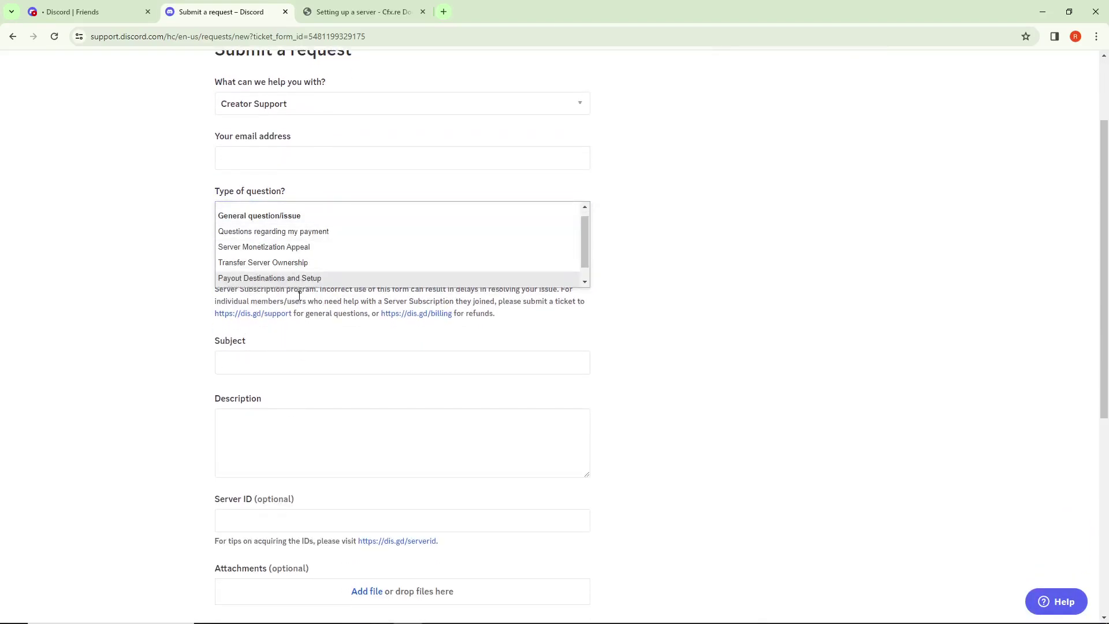
# - Confirm General question/issue and enter the description 'I Want to Connect My Discord Account to Fivem'
pyautogui.click(301, 221)
pyautogui.scroll(-1, 268, 361)
pyautogui.click(267, 358)
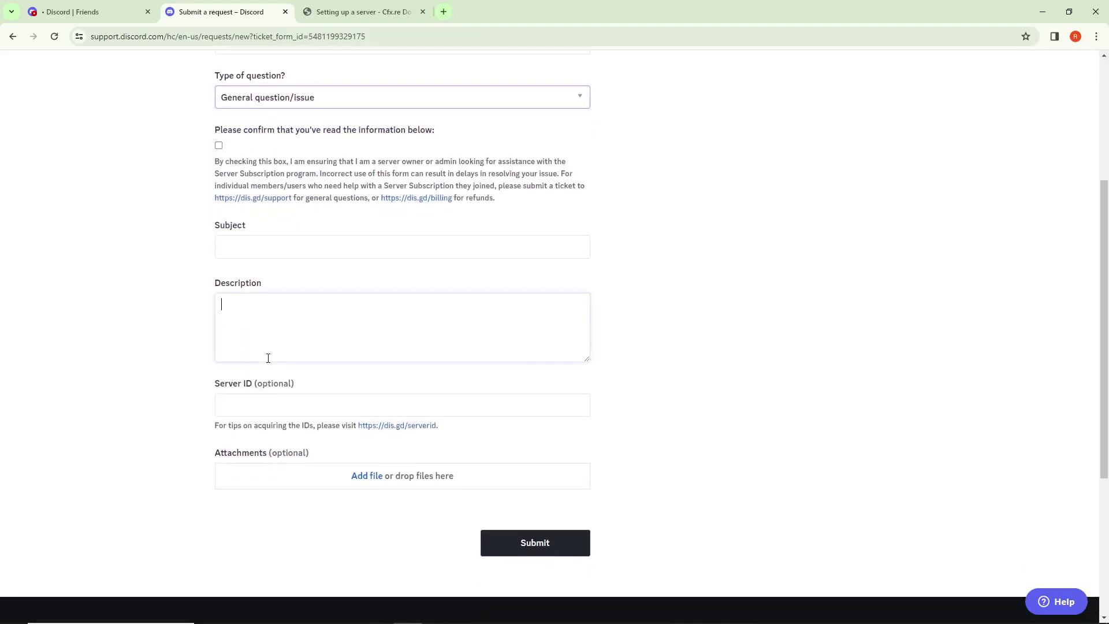
pyautogui.write('IWant t')
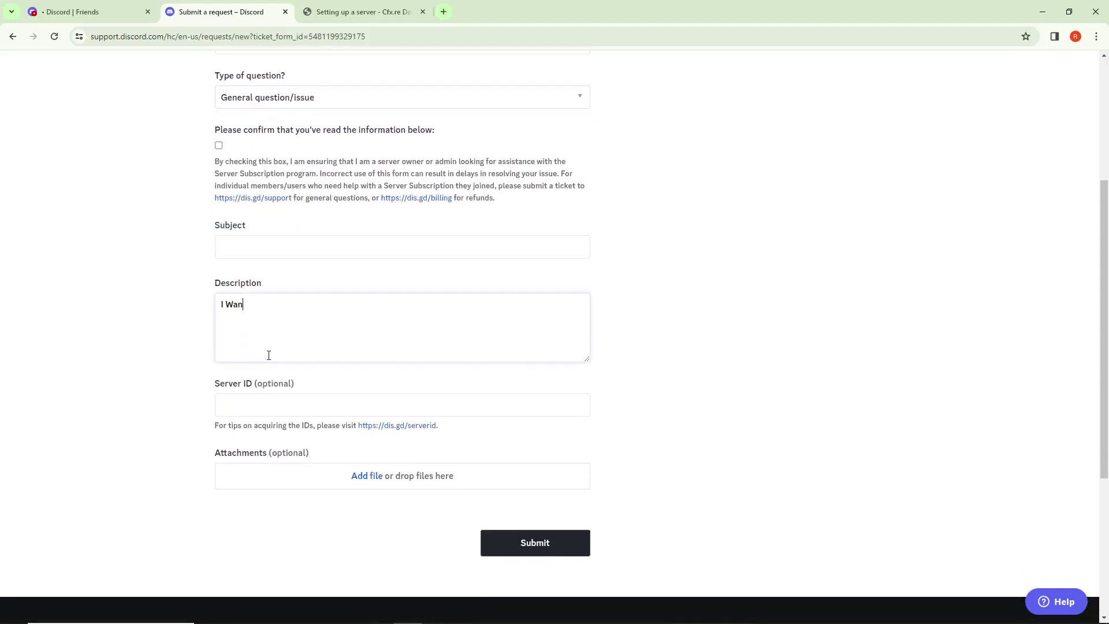
pyautogui.write('o Connect My Disc')
pyautogui.write('ord A')
pyautogui.write('ccount to Fivem')
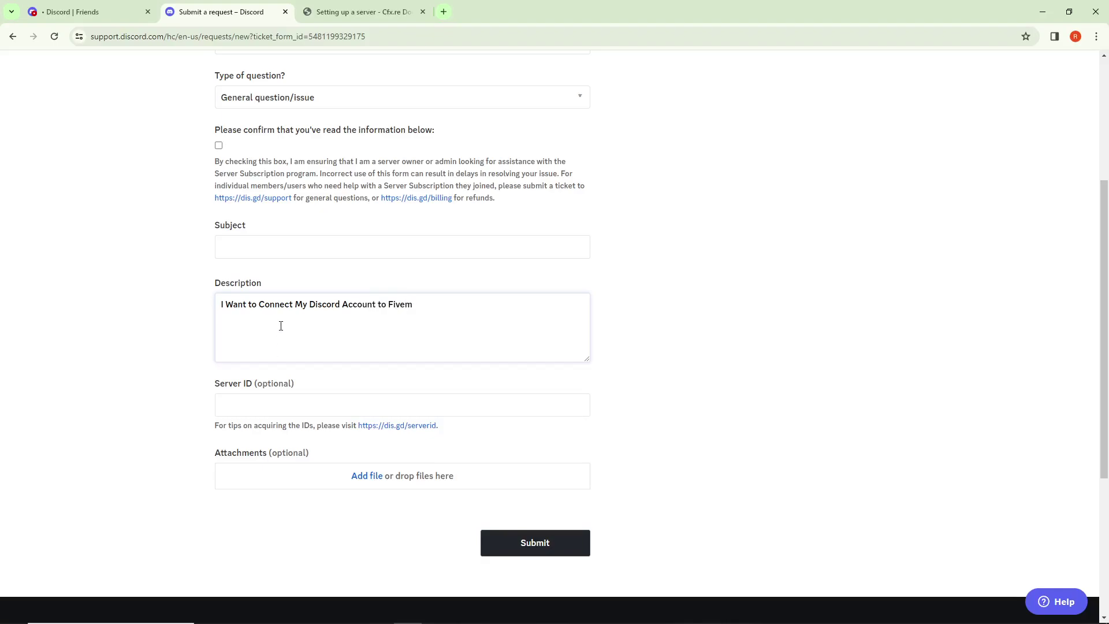
pyautogui.scroll(2, 280, 325)
pyautogui.scroll(-1, 280, 263)
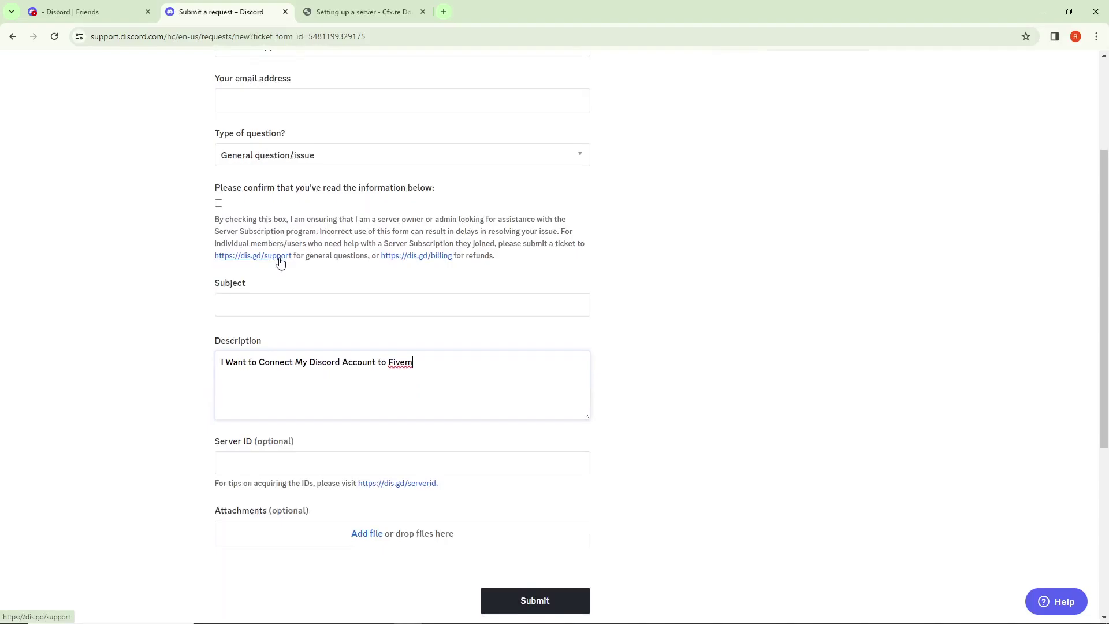
pyautogui.scroll(-2, 450, 353)
pyautogui.scroll(1, 638, 356)
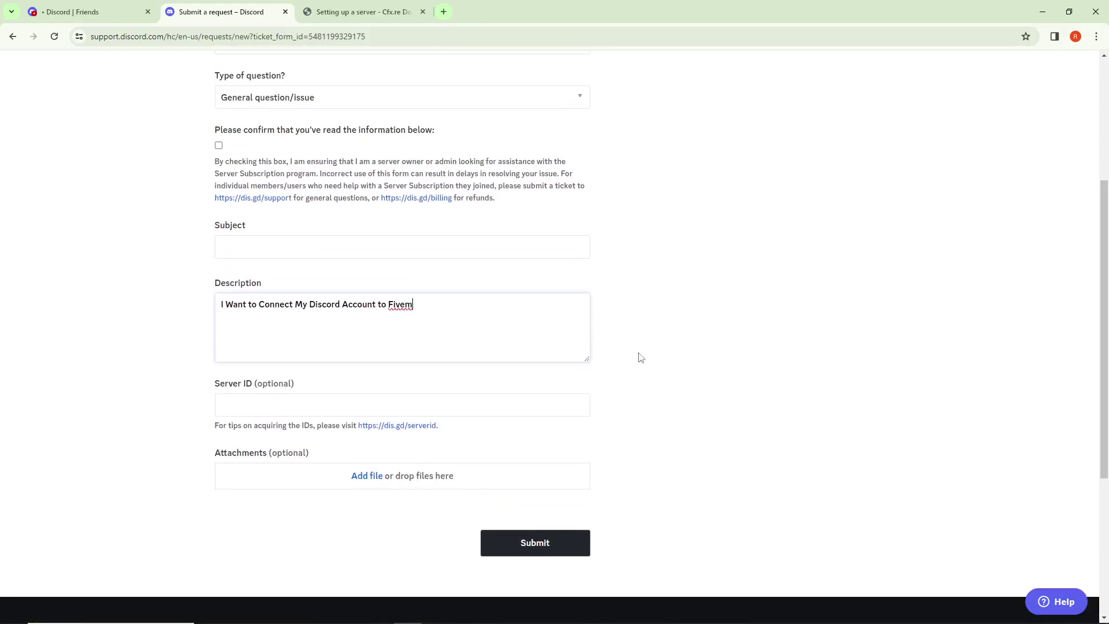
pyautogui.scroll(3, 639, 357)
pyautogui.scroll(-6, 640, 357)
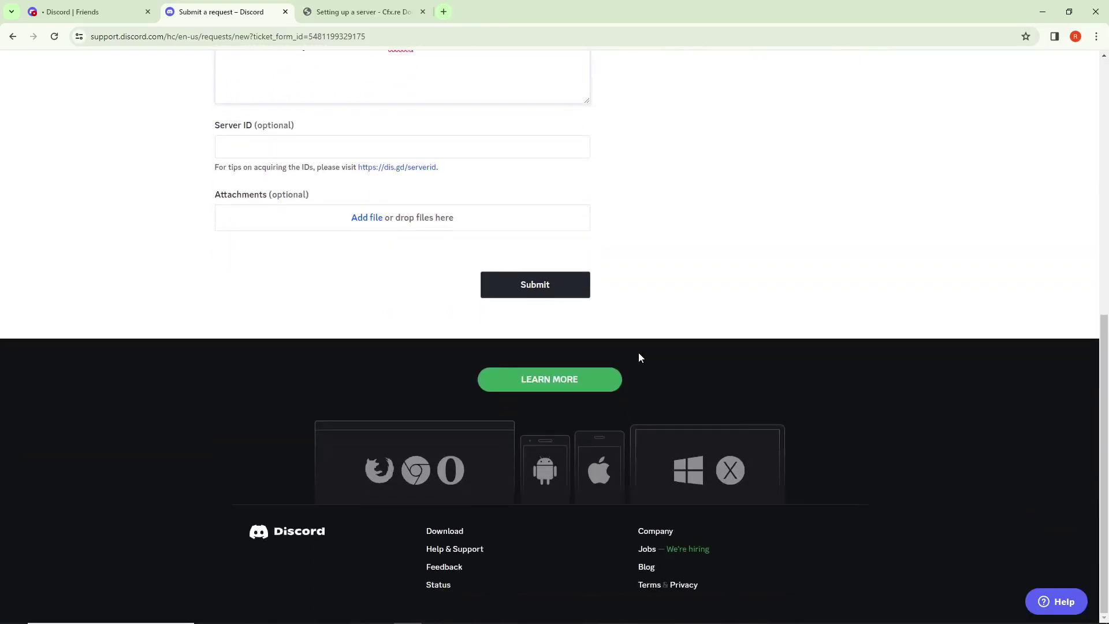